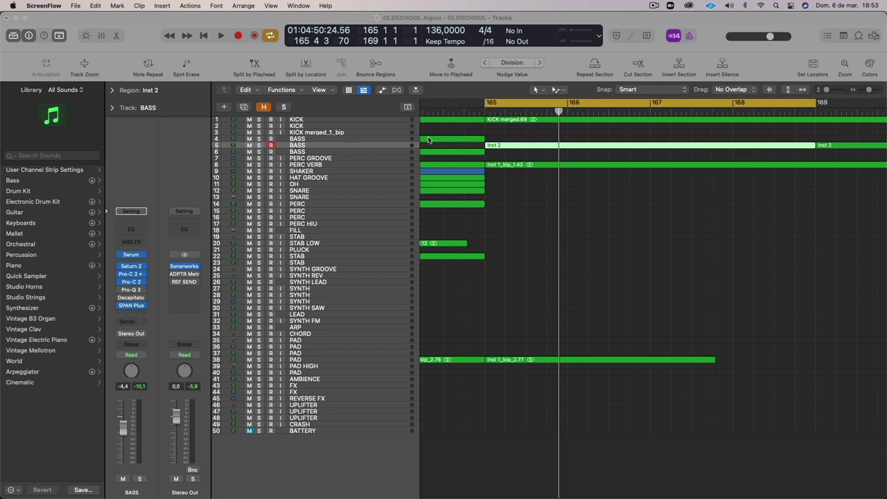
# - Solo BASS track 5, open its SPAN Plus analyzer over the arrangement, and start playback
pyautogui.click(258, 146)
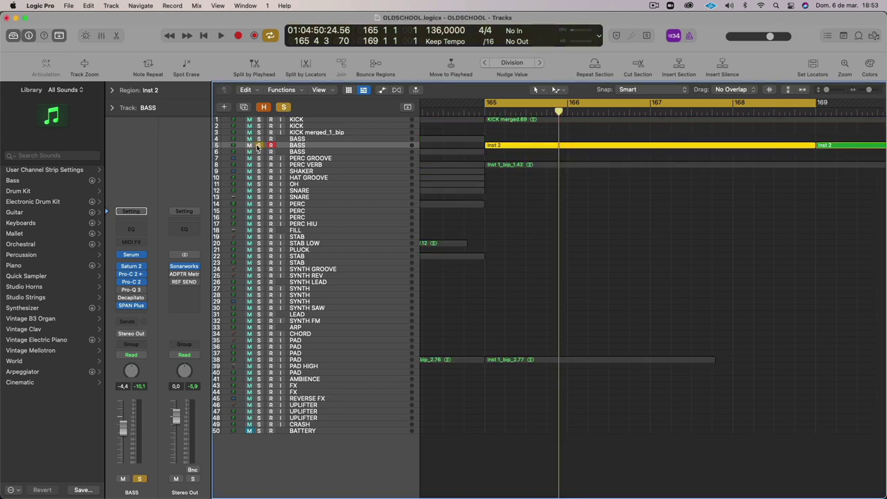
pyautogui.click(132, 308)
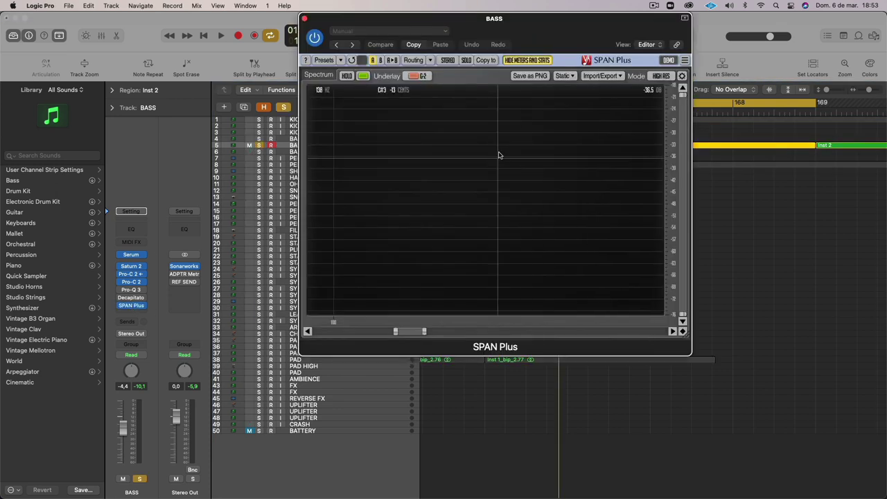
pyautogui.moveTo(507, 26); pyautogui.dragTo(457, 91)
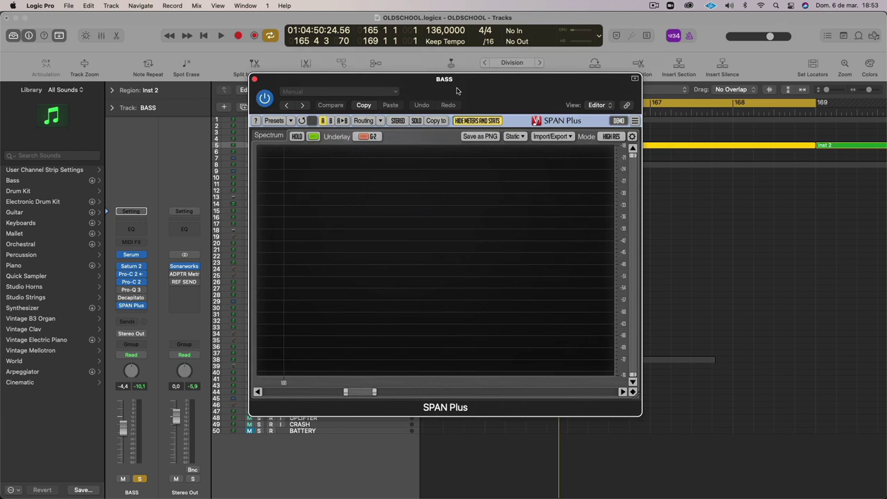
pyautogui.press('space')
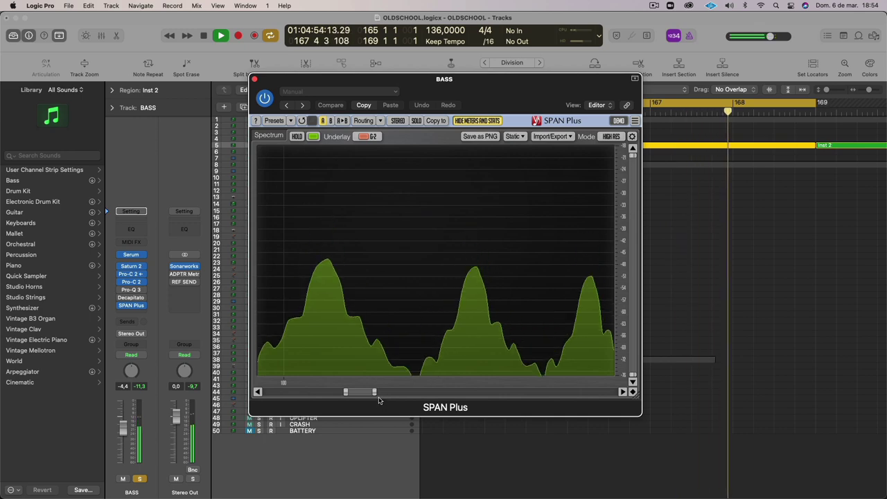
# - Widen SPAN Plus's displayed frequency range to view the bass harmonics, and narrow it back to the area around 100 Hz
pyautogui.moveTo(374, 393); pyautogui.dragTo(506, 393)
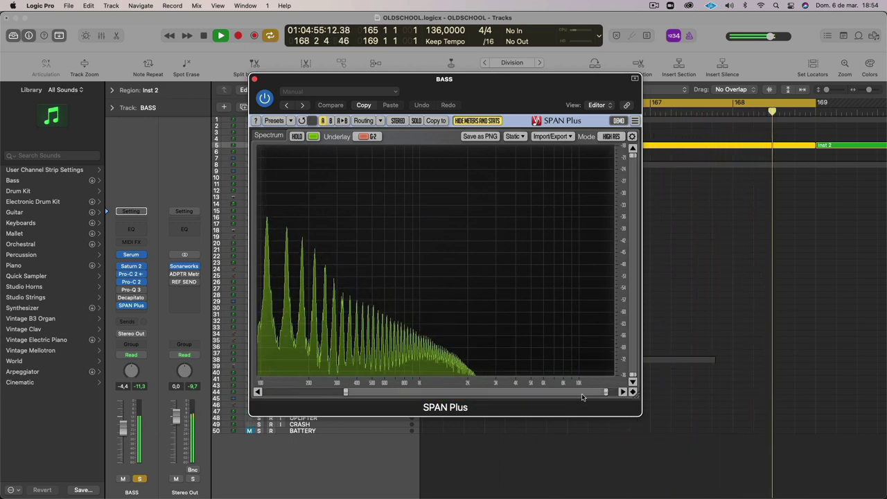
pyautogui.moveTo(606, 393); pyautogui.dragTo(375, 393)
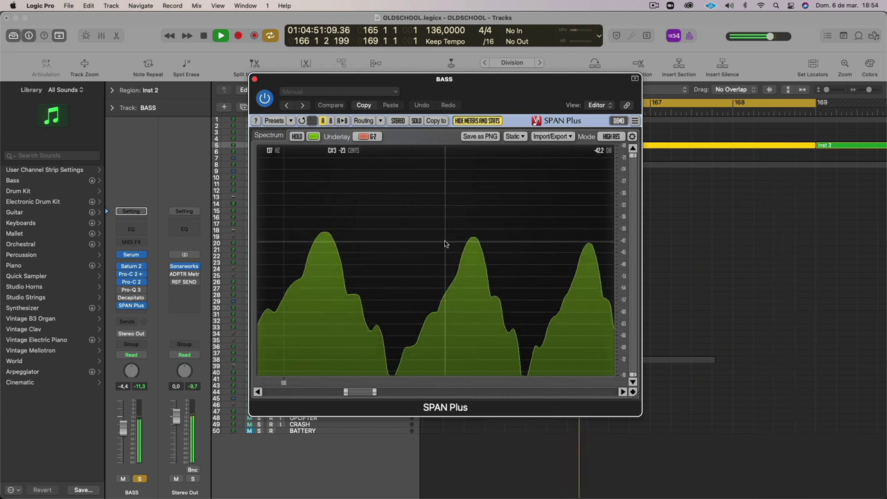
pyautogui.click(121, 267)
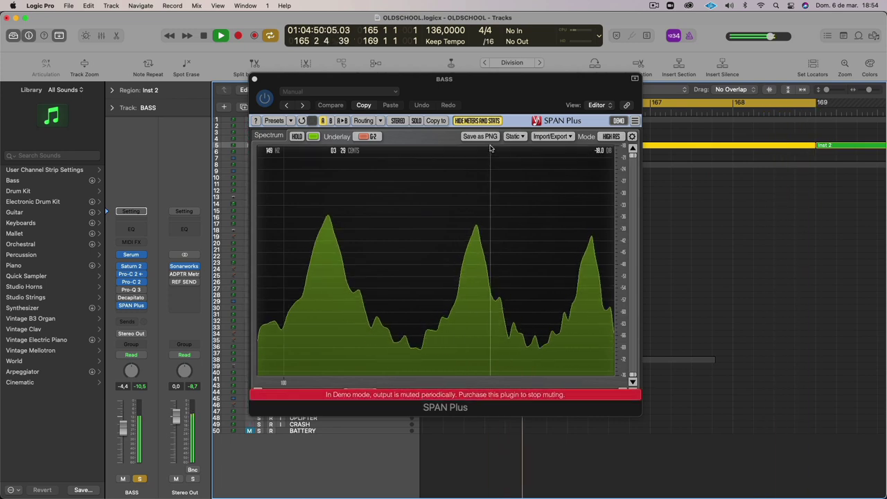
# - Zoom in on the Inst 2 bass region, set the cycle range around its first note, and play the loop
pyautogui.moveTo(485, 75); pyautogui.dragTo(554, 293)
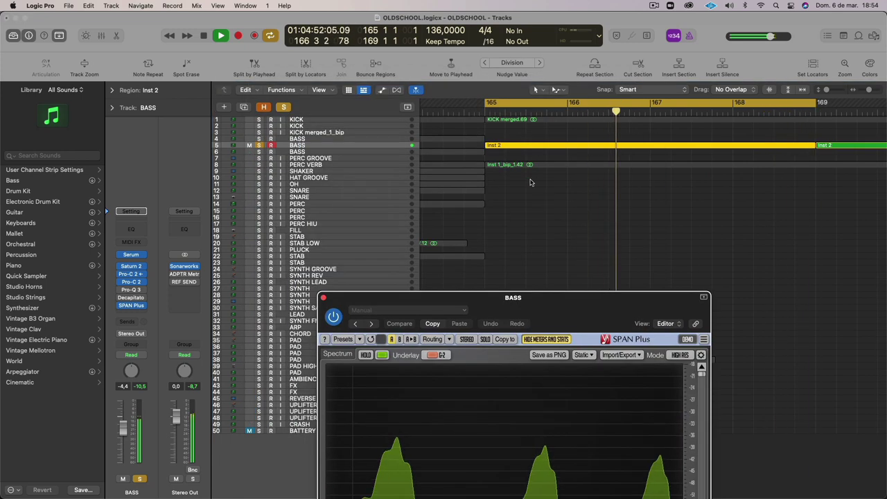
pyautogui.press('space')
pyautogui.press('super+Down')
pyautogui.press('super+Down')
pyautogui.press('super+Right')
pyautogui.press('super+Right')
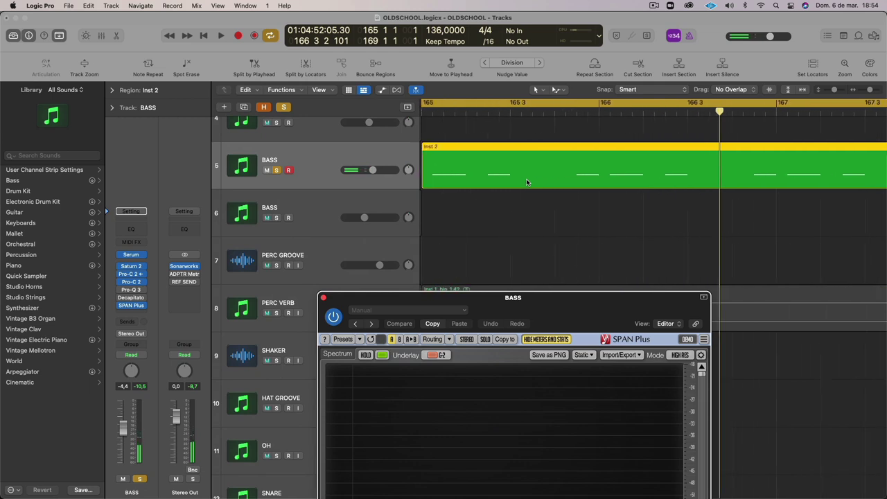
pyautogui.moveTo(479, 104)
pyautogui.mouseDown()
pyautogui.moveTo(527, 108)
pyautogui.moveTo(469, 102)
pyautogui.mouseUp()
pyautogui.press('space')
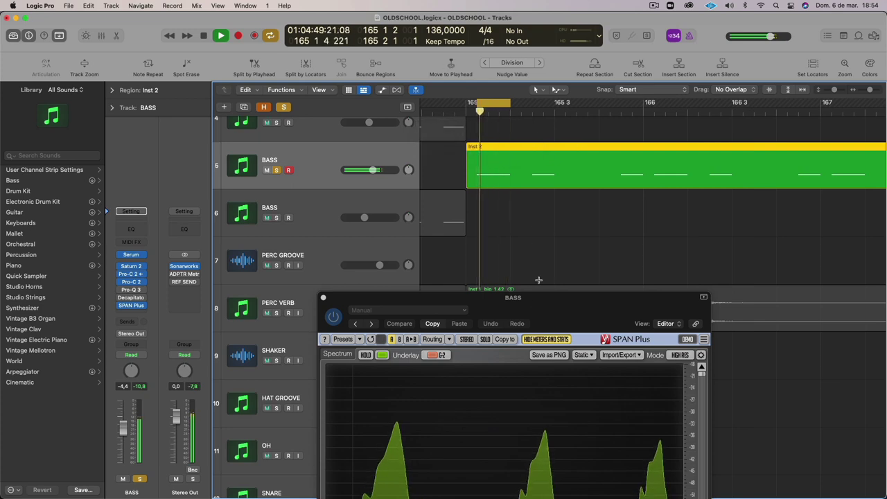
# - Try to extend the cycle range's start back to bar 165
pyautogui.moveTo(538, 293); pyautogui.dragTo(522, 44)
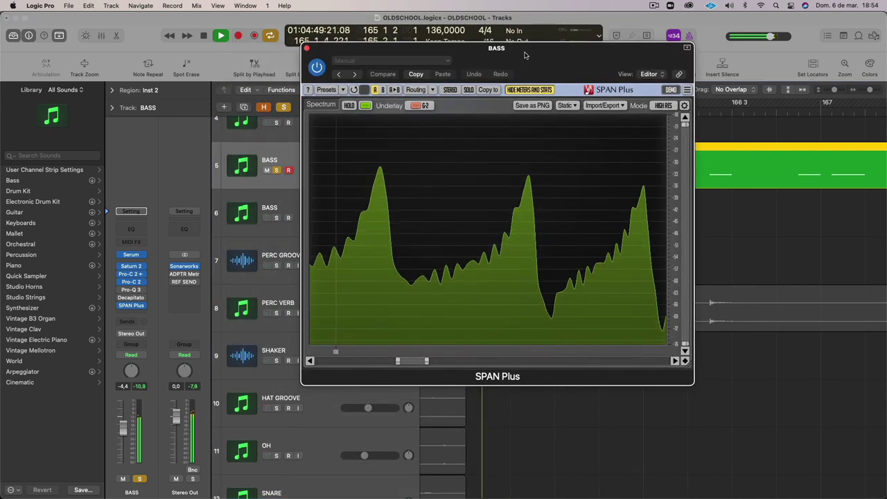
pyautogui.moveTo(526, 57); pyautogui.dragTo(558, 237)
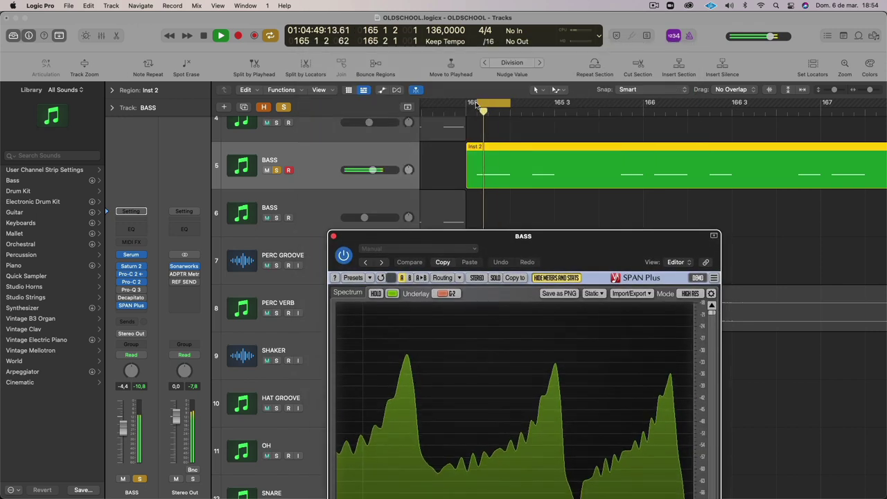
pyautogui.moveTo(470, 103); pyautogui.dragTo(465, 103)
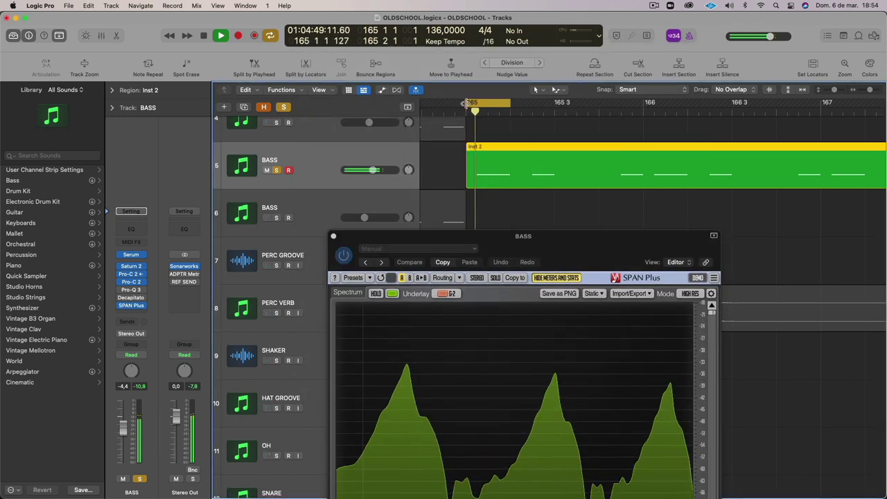
pyautogui.click(465, 103)
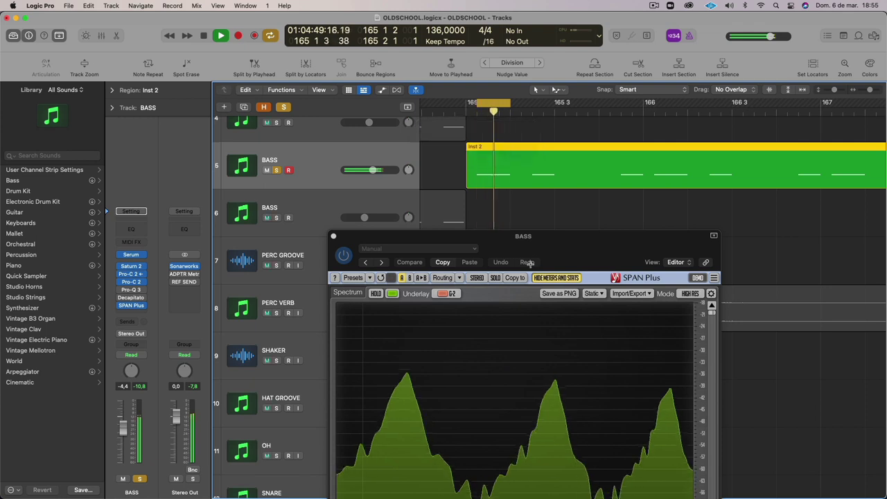
# - Move SPAN Plus over the tracks, hold the looped bass note's spectrum with HOLD, and stop playback
pyautogui.moveTo(530, 231); pyautogui.dragTo(458, 68)
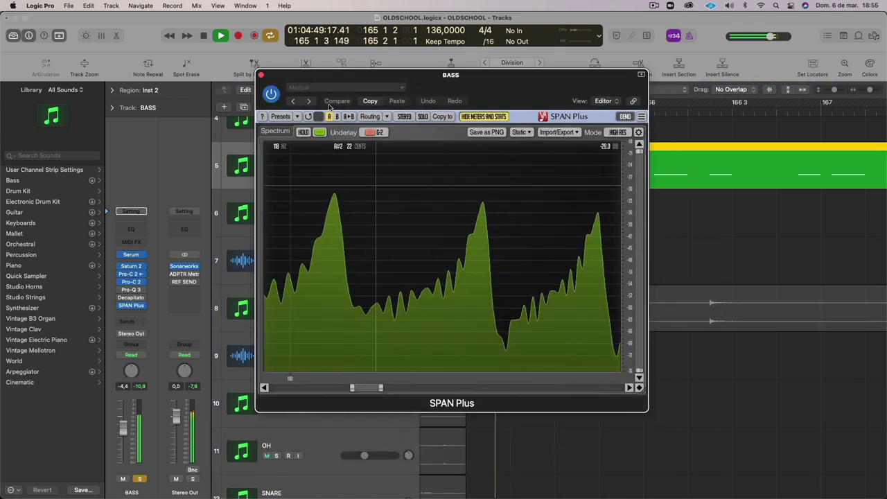
pyautogui.click(120, 268)
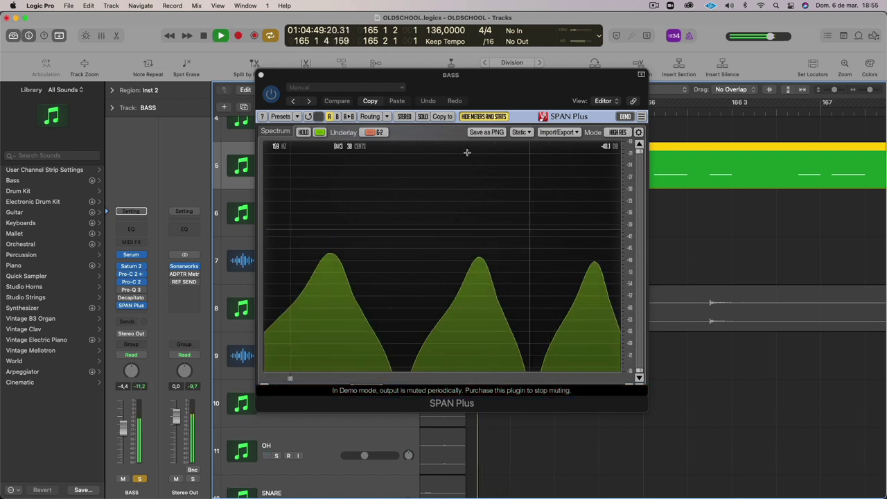
pyautogui.click(485, 230)
pyautogui.press('space')
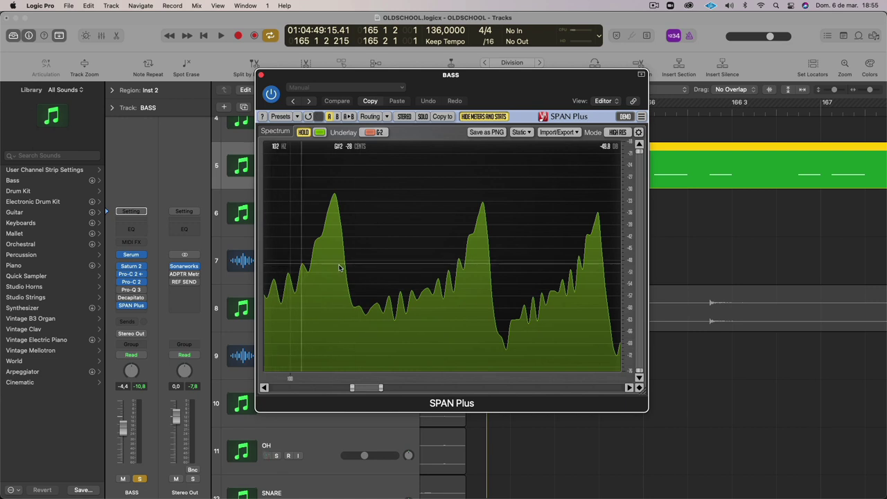
# - Examine the held bass spectrum in SPAN Plus over a wider range, from the fundamental peak through the upper harmonics
pyautogui.scroll(-2, 325, 312)
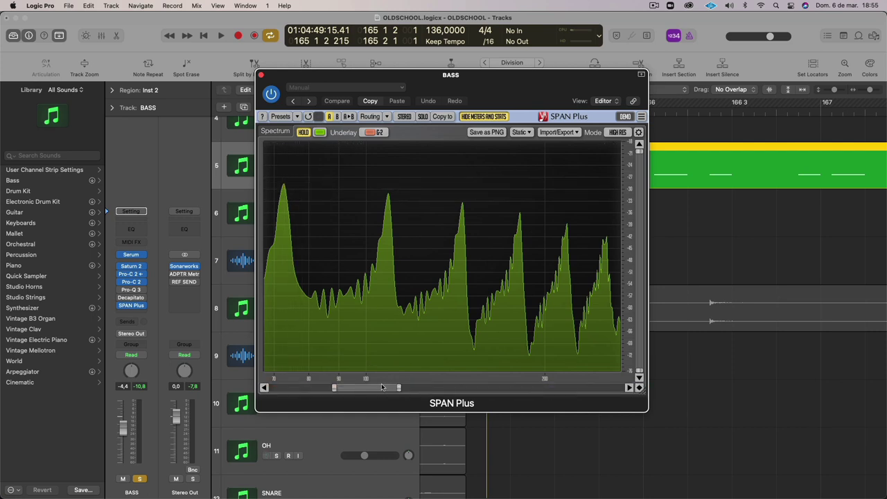
pyautogui.moveTo(383, 387); pyautogui.dragTo(333, 388)
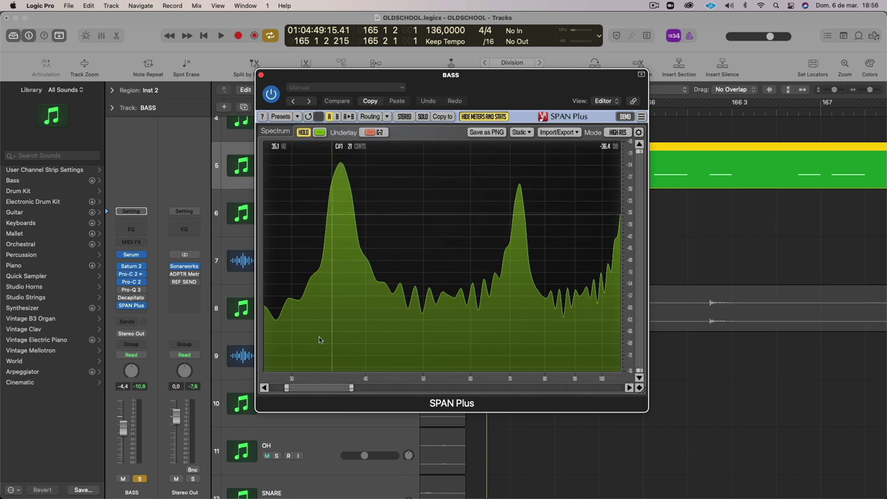
pyautogui.moveTo(330, 392); pyautogui.dragTo(338, 392)
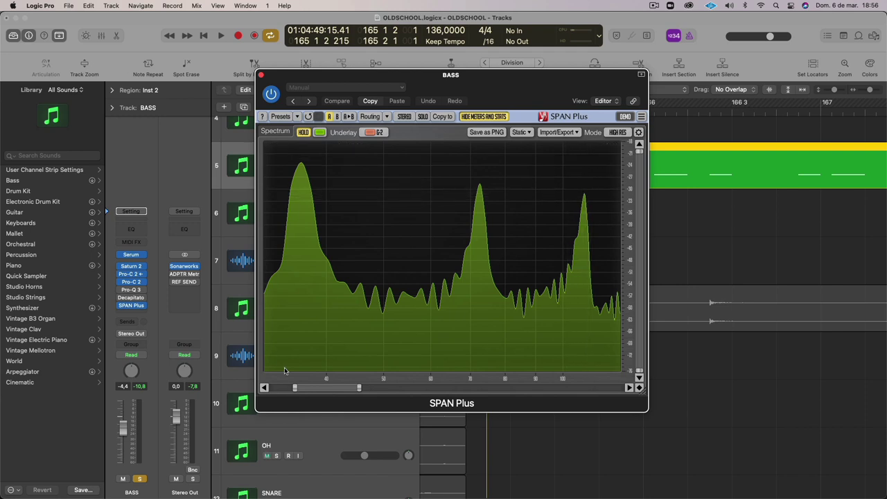
pyautogui.moveTo(327, 392); pyautogui.dragTo(350, 392)
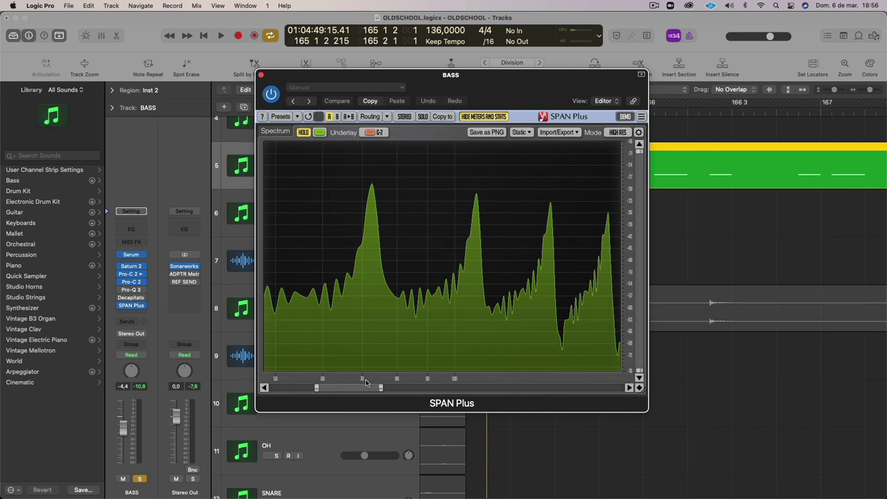
pyautogui.moveTo(375, 382); pyautogui.dragTo(425, 386)
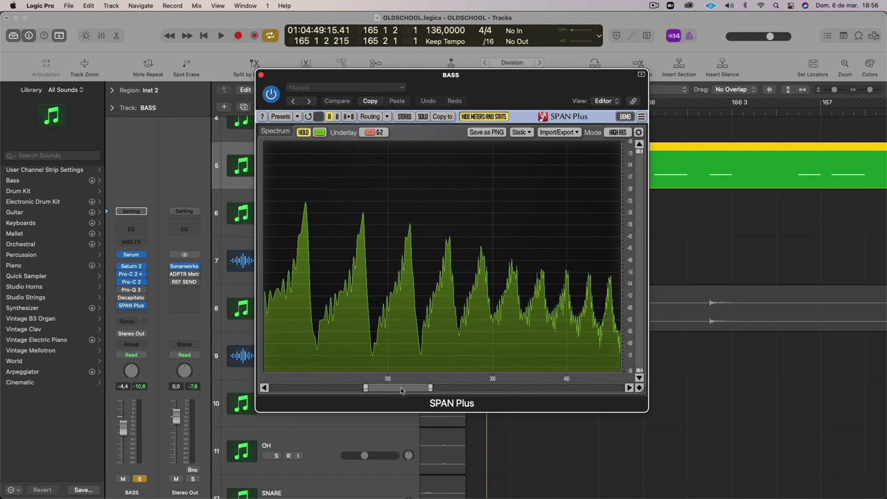
pyautogui.moveTo(401, 391); pyautogui.dragTo(319, 386)
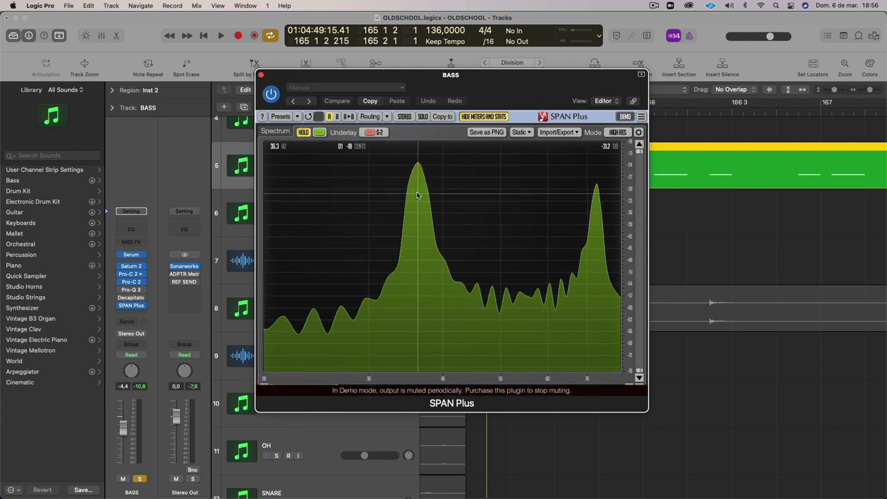
pyautogui.moveTo(417, 162)
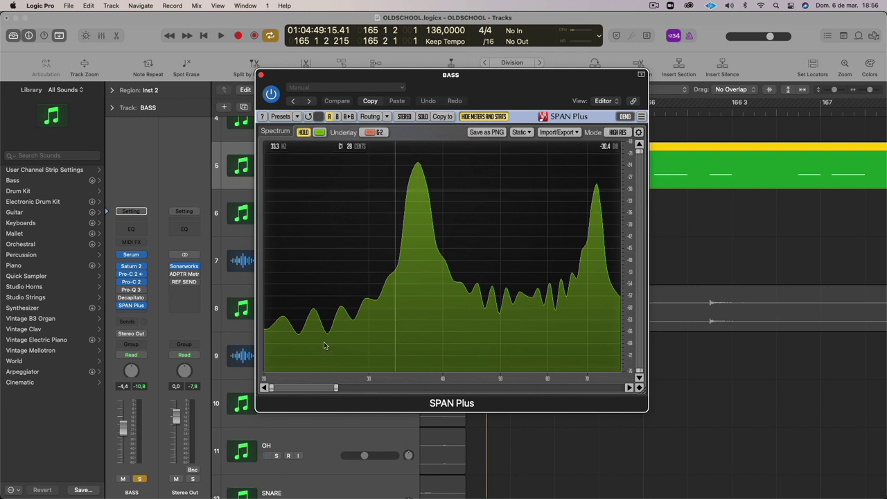
pyautogui.hscroll(5, 324, 345)
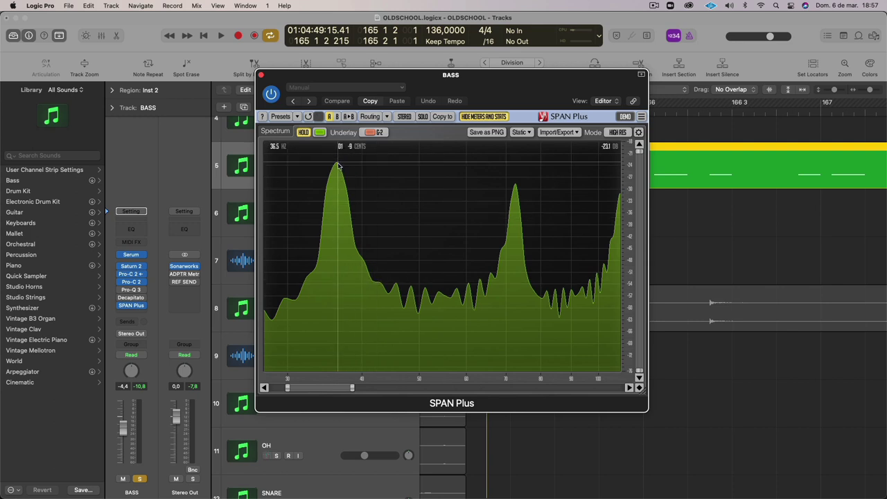
# - Open Decapitator on the BASS track, enable it, and set its saturation style to A
pyautogui.click(132, 298)
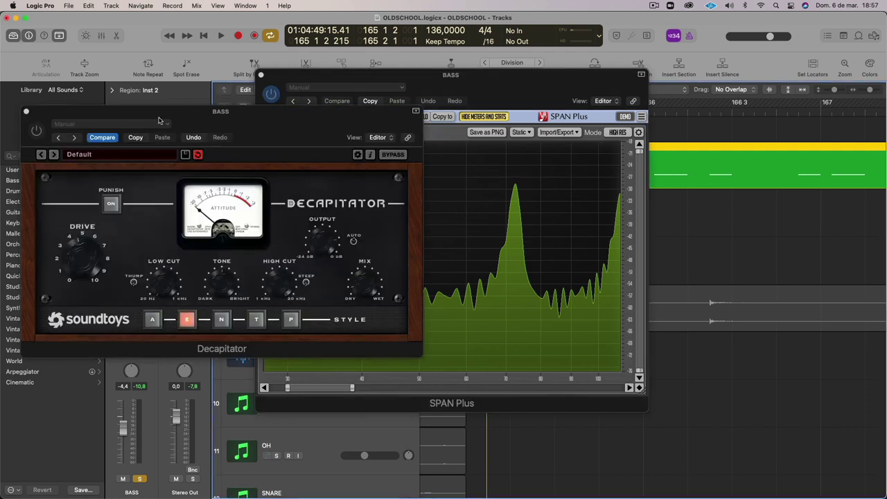
pyautogui.click(35, 131)
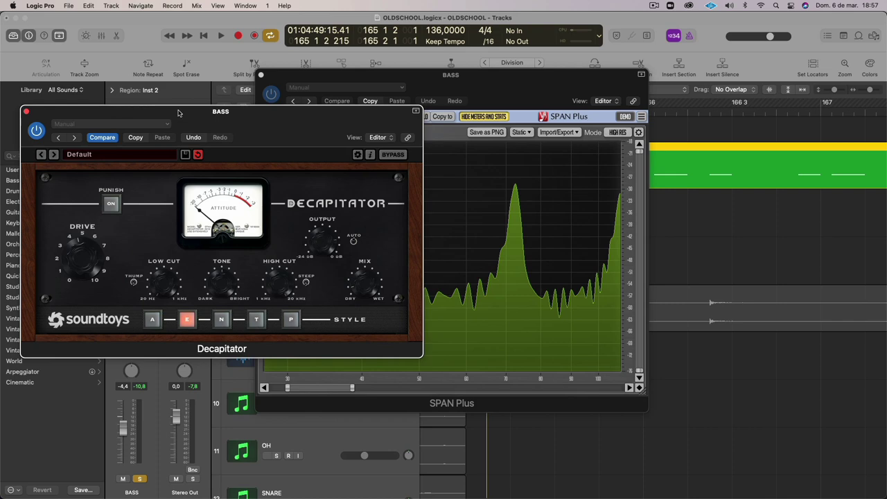
pyautogui.moveTo(179, 113); pyautogui.dragTo(319, 104)
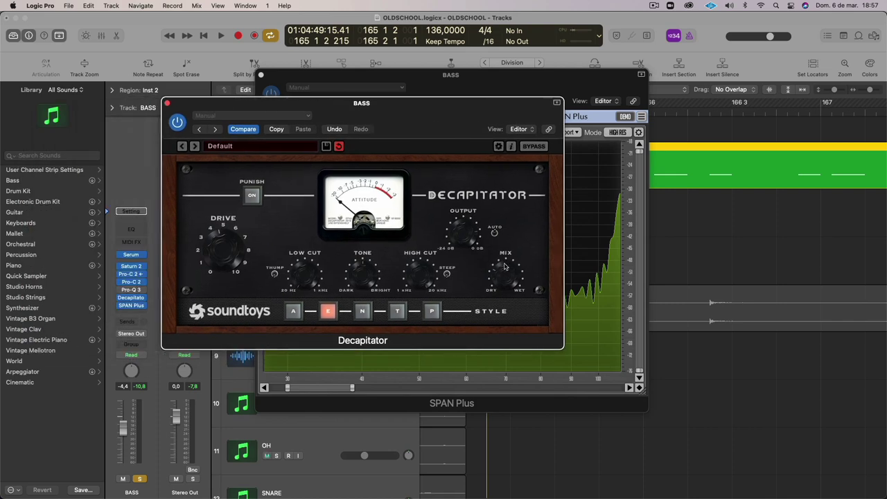
pyautogui.moveTo(319, 120); pyautogui.dragTo(452, 184)
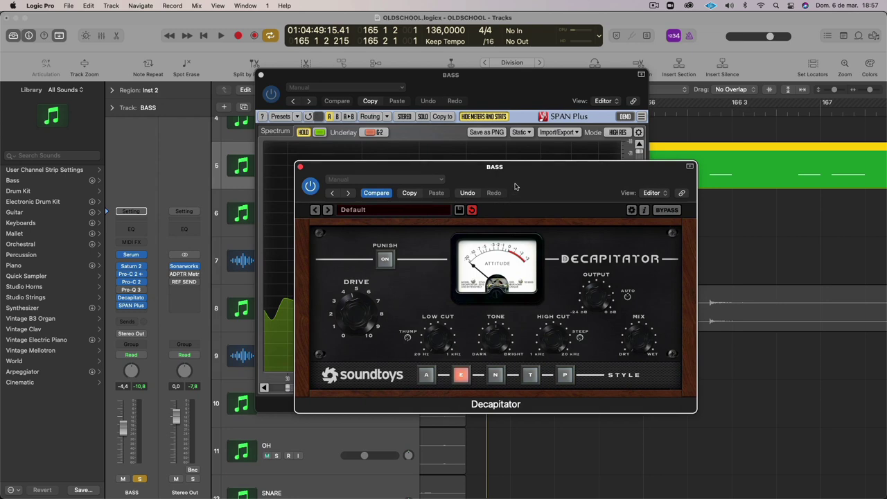
pyautogui.click(426, 375)
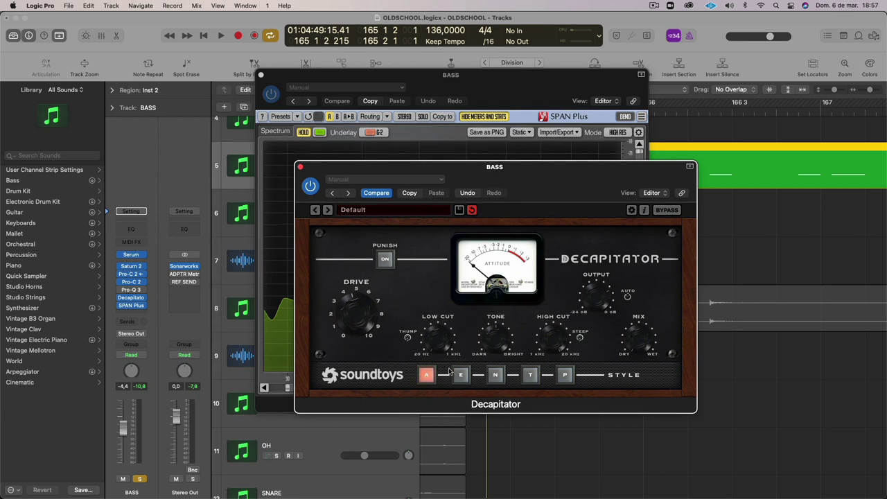
# - Arrange the SPAN Plus and Decapitator windows side by side so both are fully accessible
pyautogui.moveTo(521, 183); pyautogui.dragTo(487, 284)
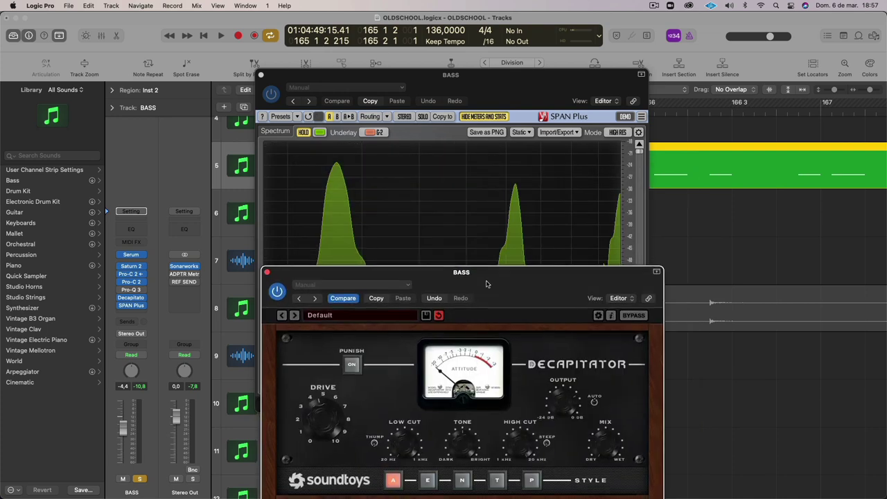
pyautogui.moveTo(456, 76); pyautogui.dragTo(213, 61)
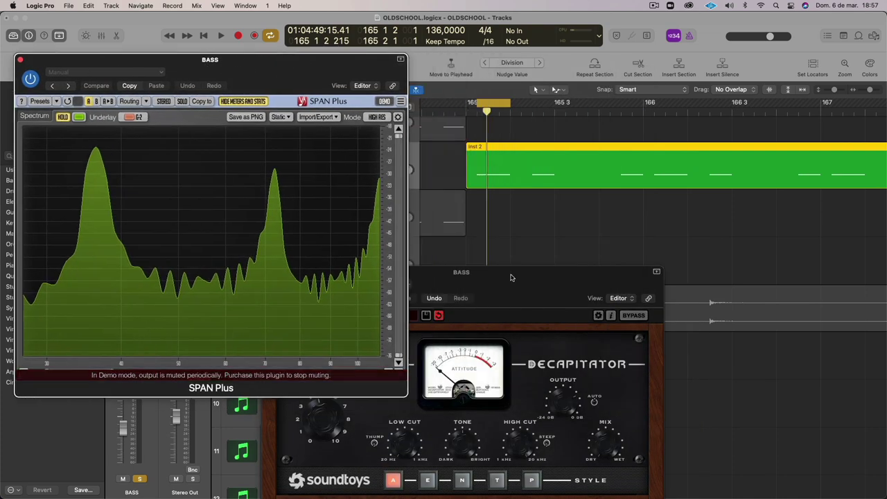
pyautogui.moveTo(513, 273); pyautogui.dragTo(742, 134)
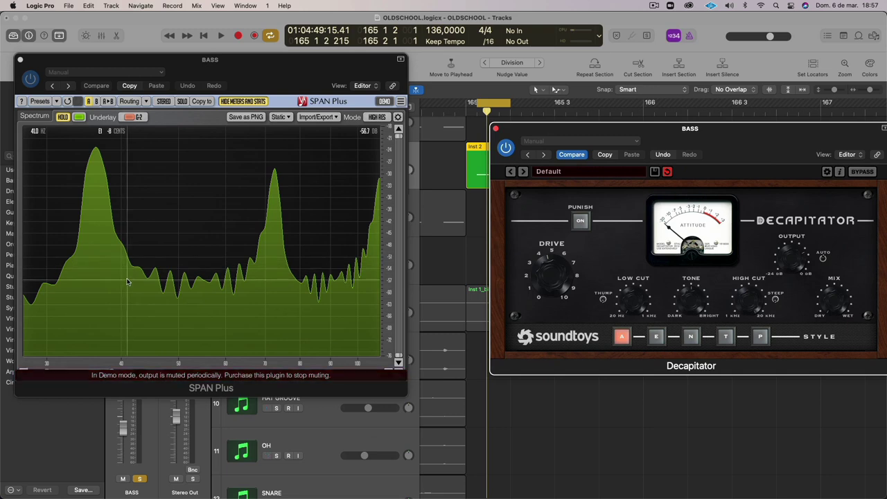
# - Switch Decapitator off and back on, and start playback to check its effect on the bass spectrum
pyautogui.click(506, 148)
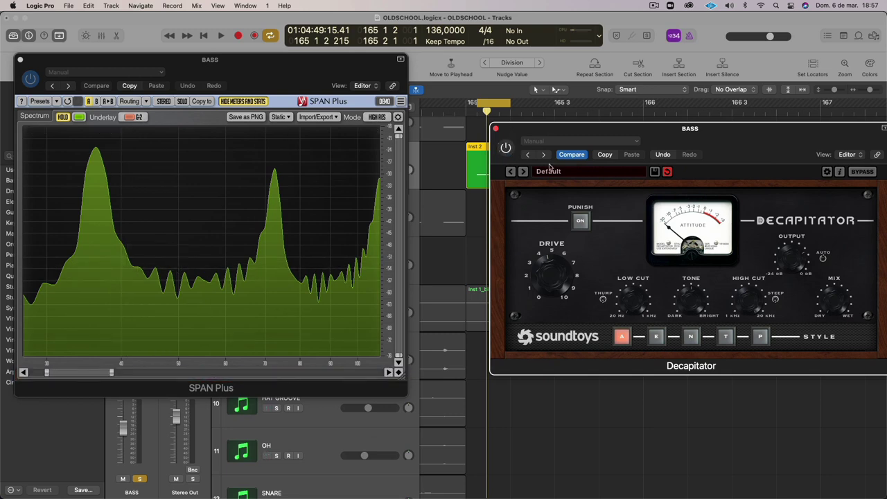
pyautogui.click(506, 148)
pyautogui.press('space')
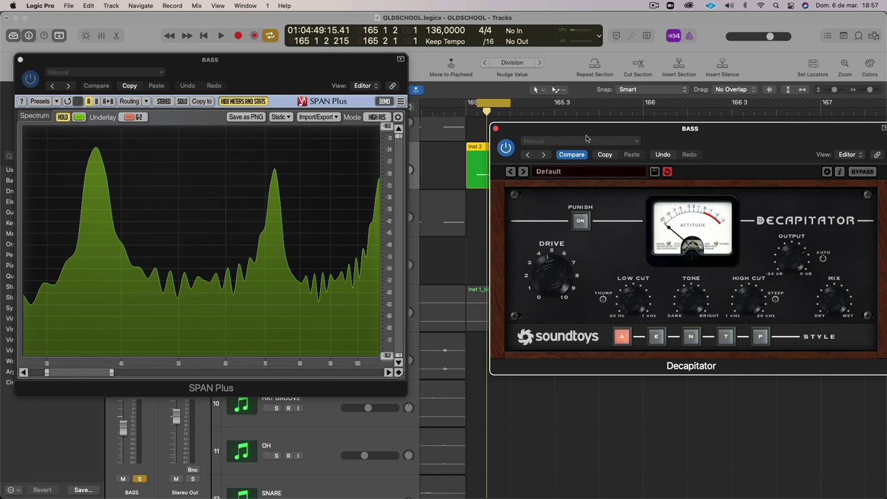
# - Turn off the spectrum hold in SPAN Plus and move Decapitator's Mix toward wet during playback
pyautogui.moveTo(618, 132); pyautogui.dragTo(558, 139)
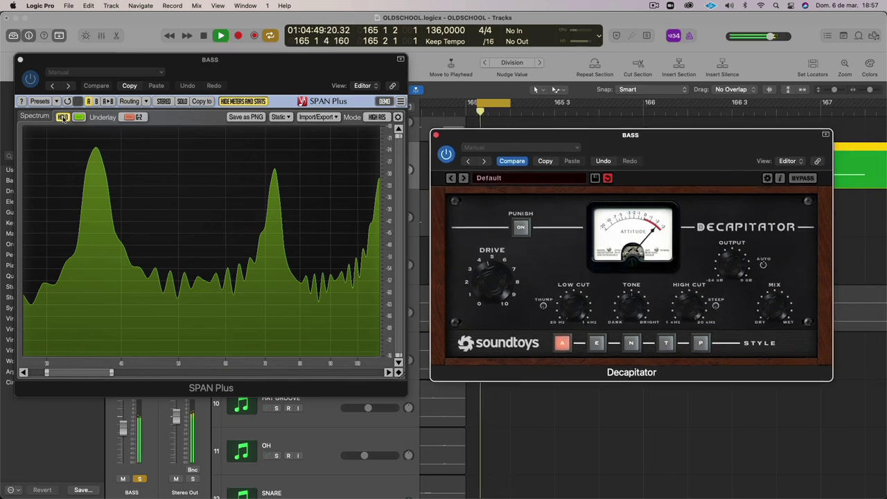
pyautogui.click(62, 117)
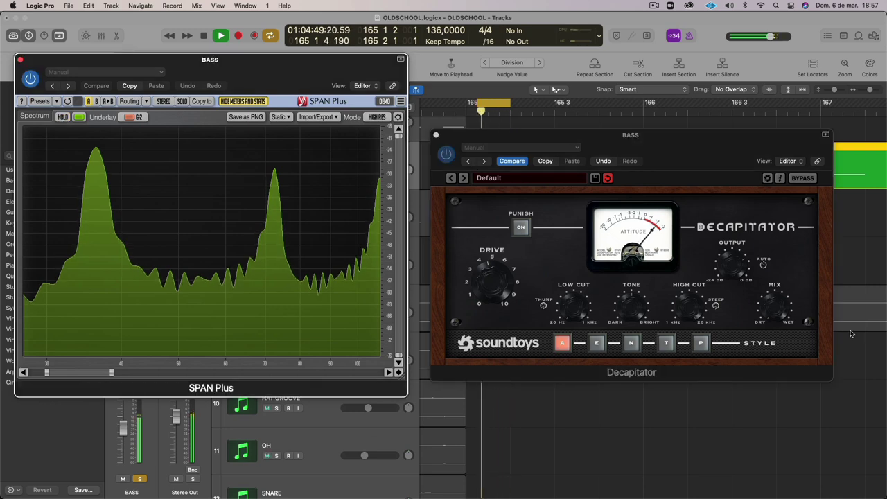
pyautogui.click(779, 312)
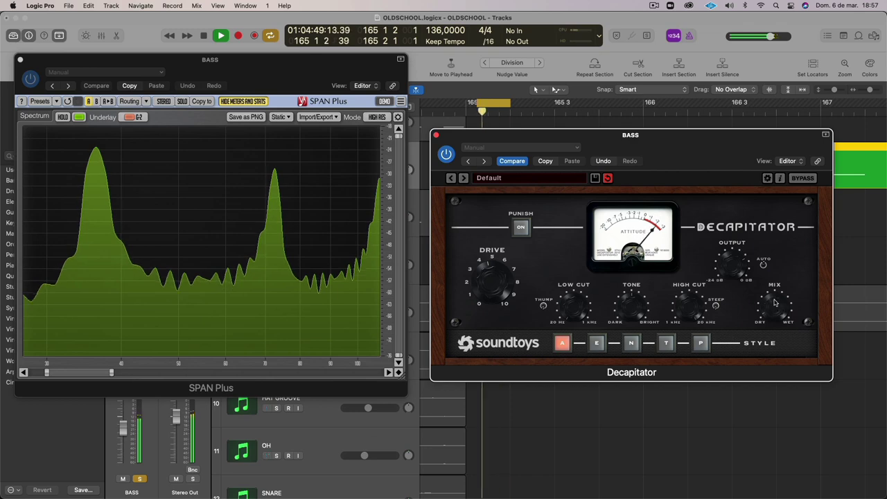
pyautogui.moveTo(775, 302); pyautogui.dragTo(774, 276)
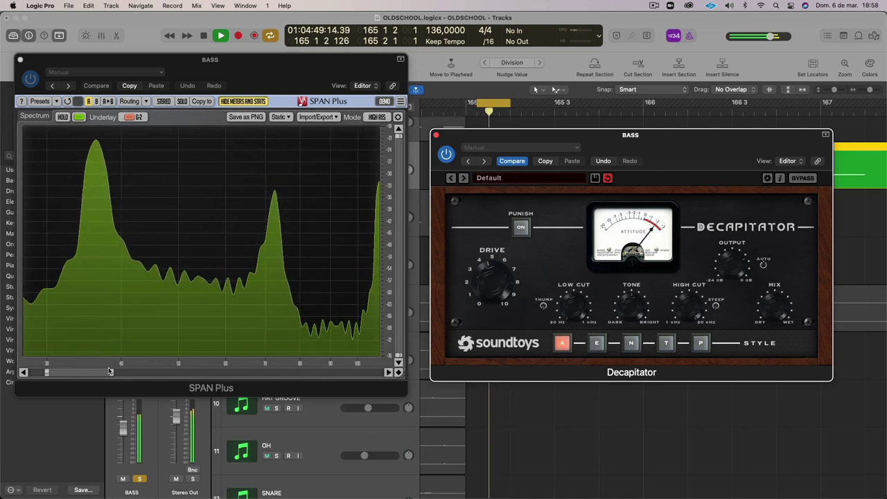
# - Widen the SPAN Plus frequency range to cover the upper harmonics and vary Decapitator's Mix to compare dry and wet bass
pyautogui.moveTo(111, 373); pyautogui.dragTo(184, 372)
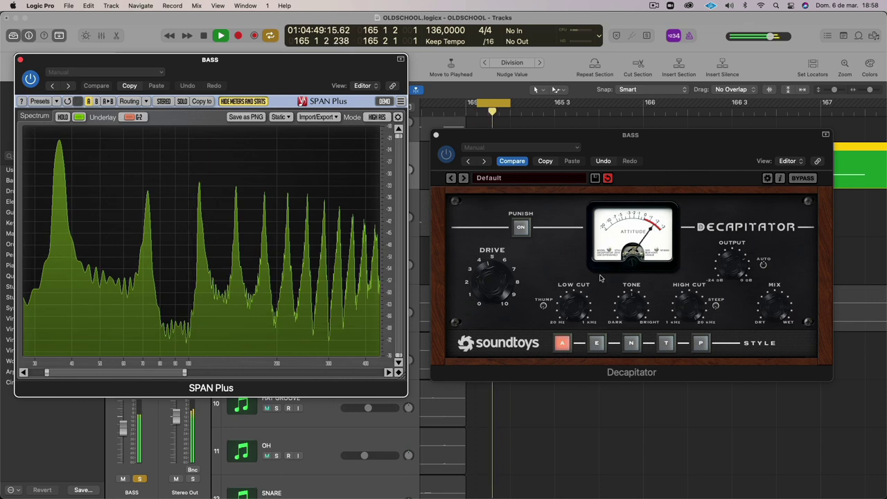
pyautogui.click(776, 307)
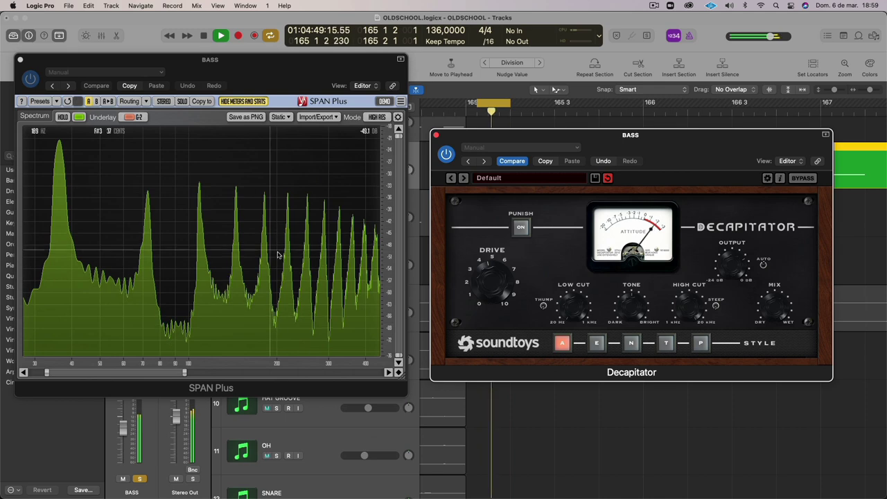
pyautogui.moveTo(140, 376); pyautogui.dragTo(359, 374)
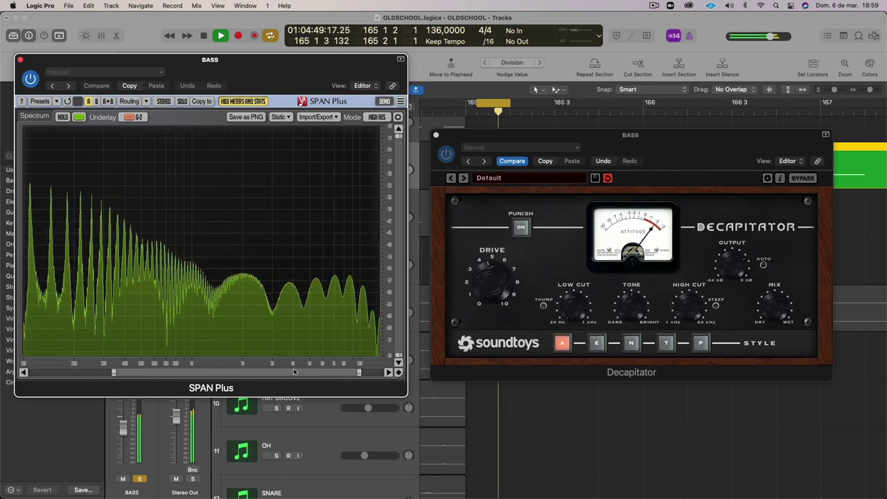
pyautogui.moveTo(293, 372); pyautogui.dragTo(241, 373)
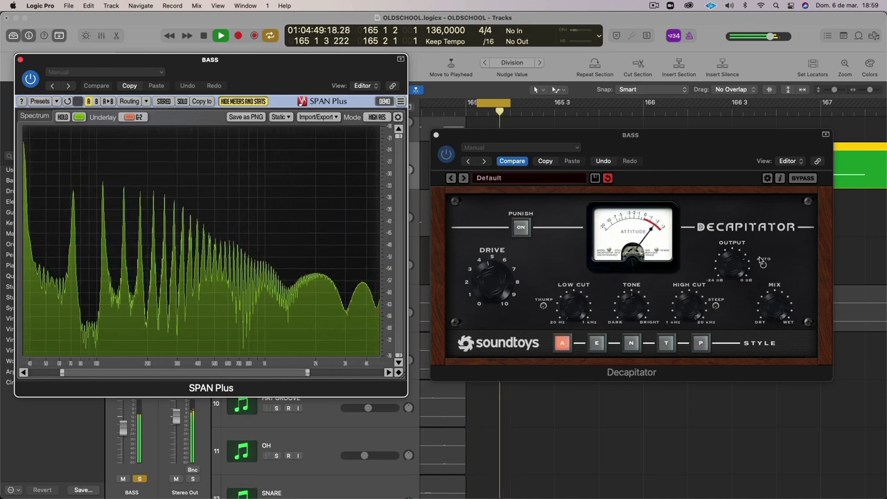
pyautogui.click(778, 312)
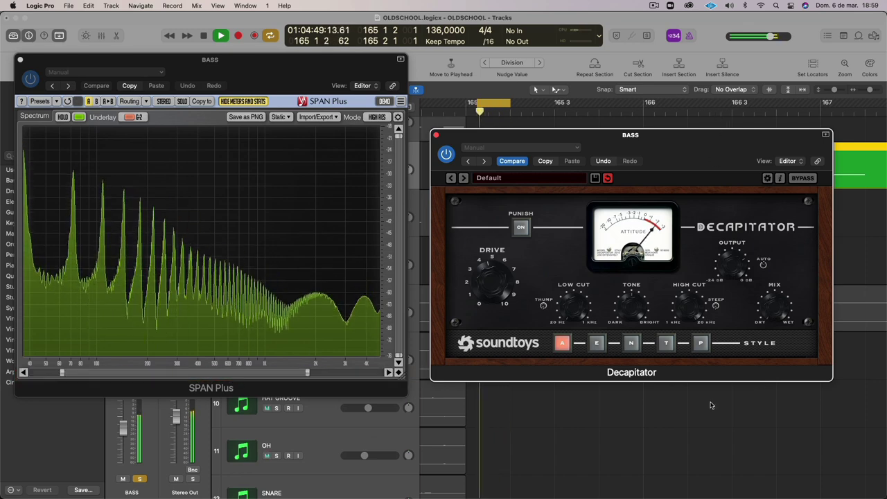
# - Cycle Decapitator through styles E, N, T and P to compare their bass harmonics, return to A, and stop playback
pyautogui.click(597, 344)
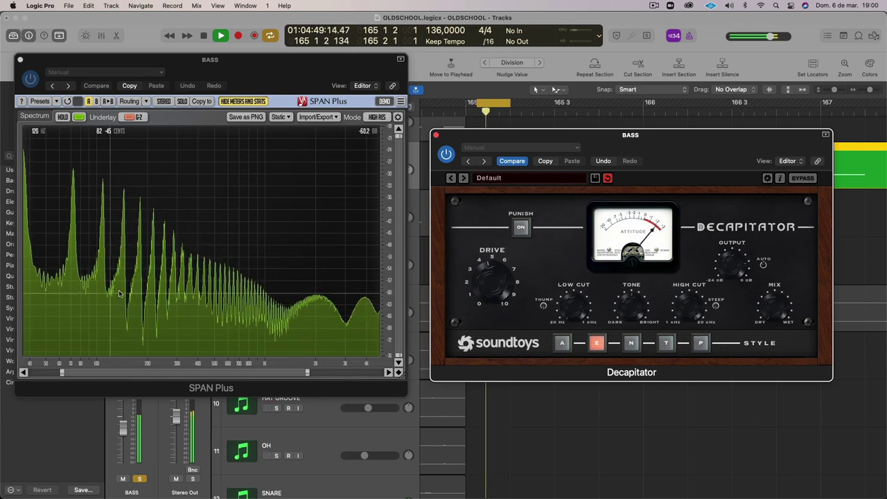
pyautogui.click(631, 344)
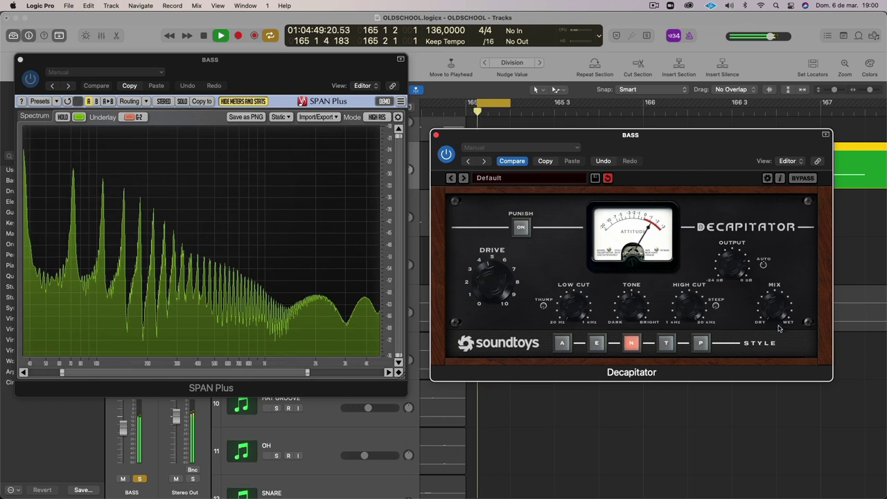
pyautogui.click(666, 343)
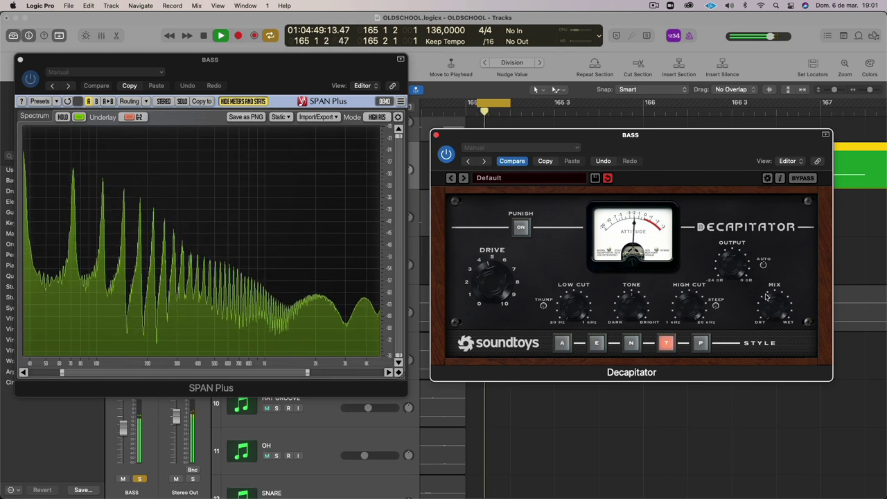
pyautogui.click(701, 344)
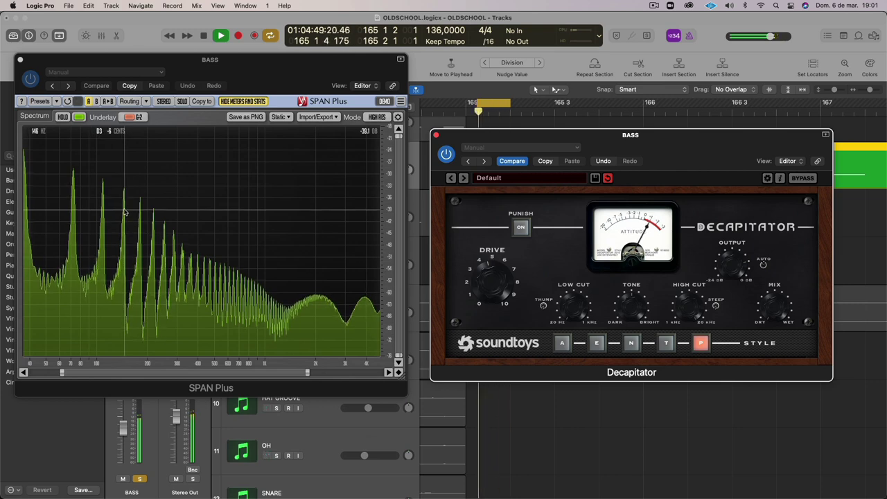
pyautogui.click(124, 177)
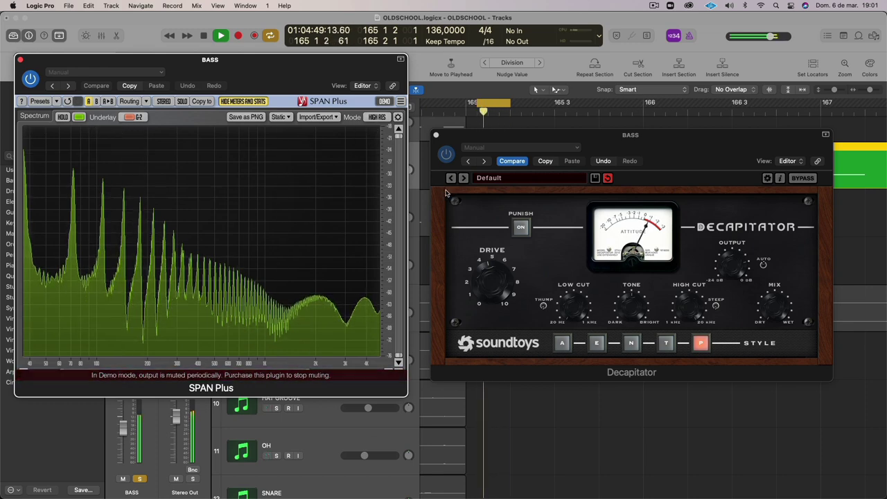
pyautogui.click(771, 277)
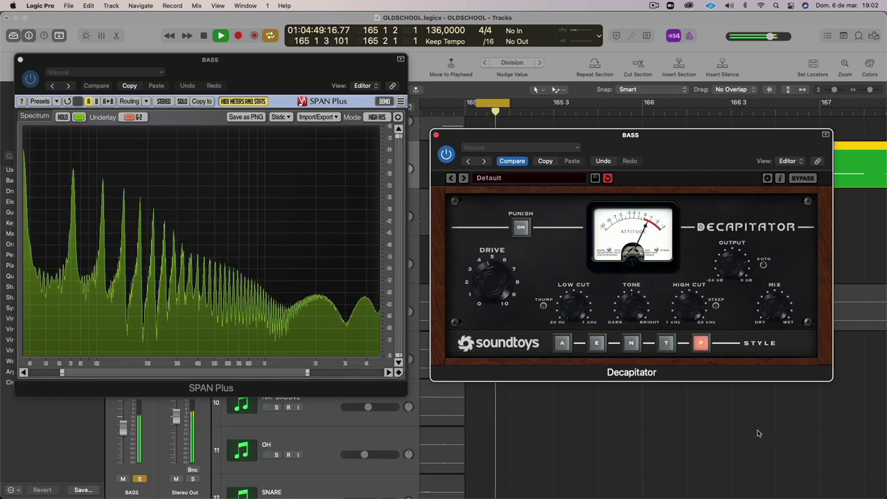
pyautogui.click(562, 342)
pyautogui.press('space')
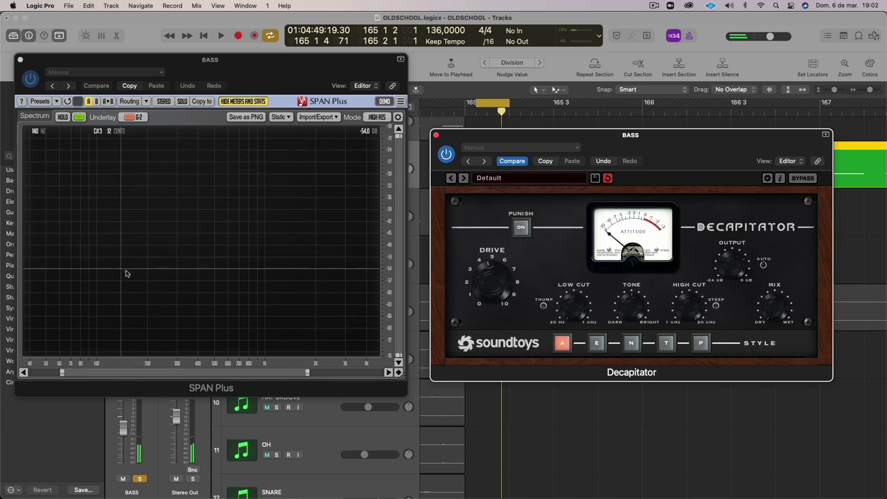
# - Close SPAN Plus and extend the loop range to span bars 165 to 167, keeping Decapitator clear of the timeline
pyautogui.click(21, 61)
pyautogui.moveTo(470, 132); pyautogui.dragTo(368, 214)
pyautogui.scroll(5, 475, 129)
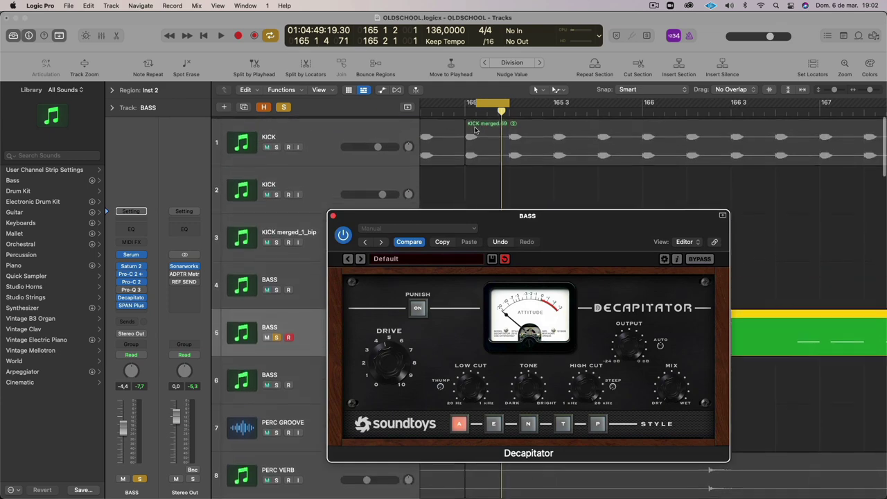
pyautogui.moveTo(458, 104); pyautogui.dragTo(776, 139)
pyautogui.moveTo(387, 221); pyautogui.dragTo(214, 168)
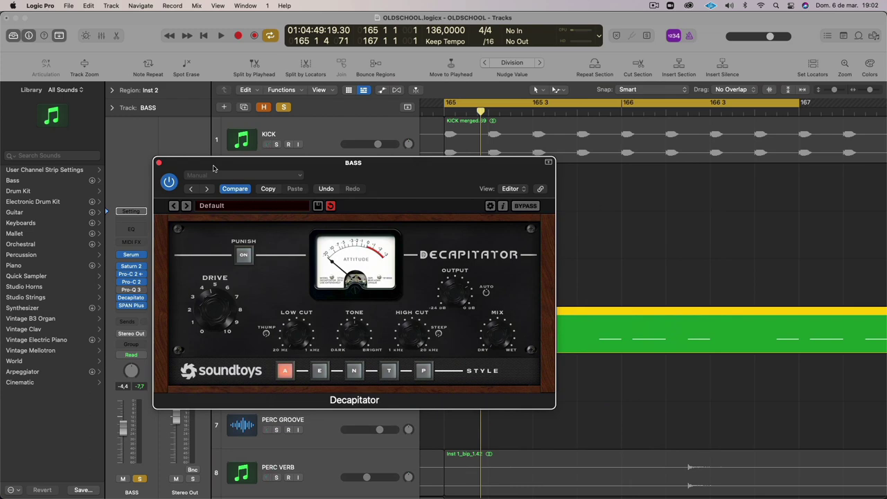
# - Solo the first KICK track alongside BASS and move the Decapitator window clear of the kick track controls
pyautogui.click(277, 144)
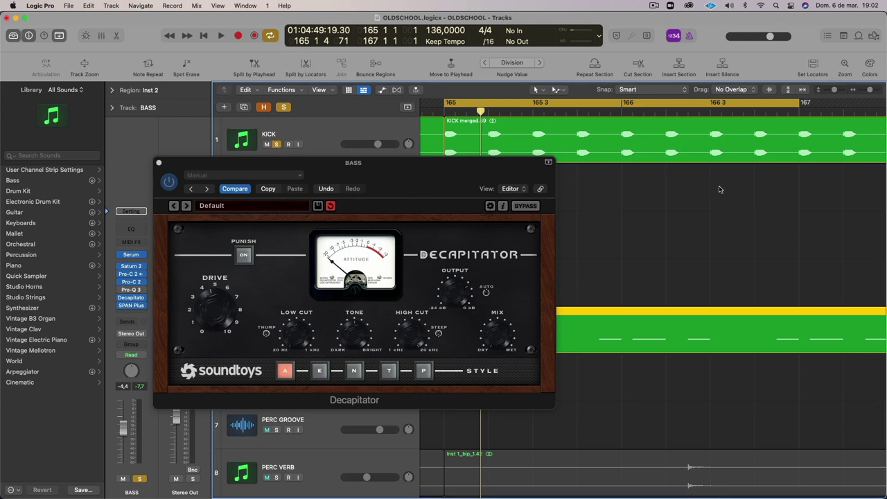
pyautogui.moveTo(495, 162); pyautogui.dragTo(507, 147)
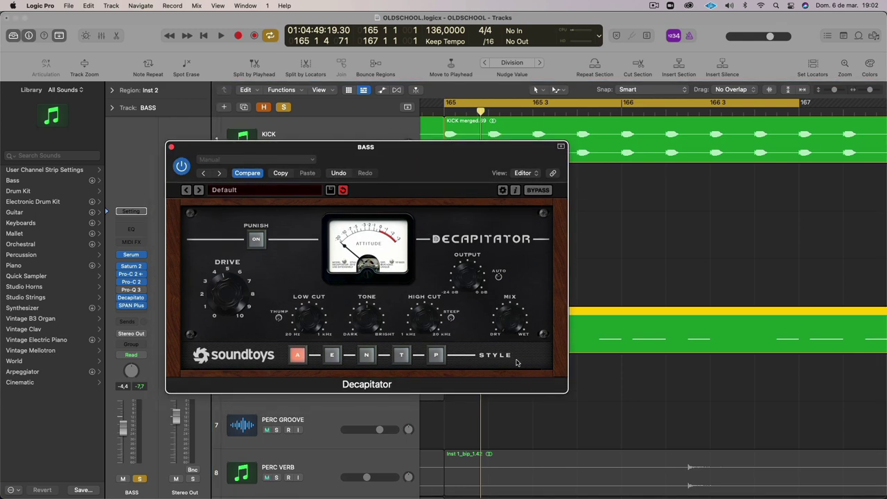
pyautogui.moveTo(224, 301); pyautogui.dragTo(225, 294)
pyautogui.moveTo(327, 149); pyautogui.dragTo(338, 218)
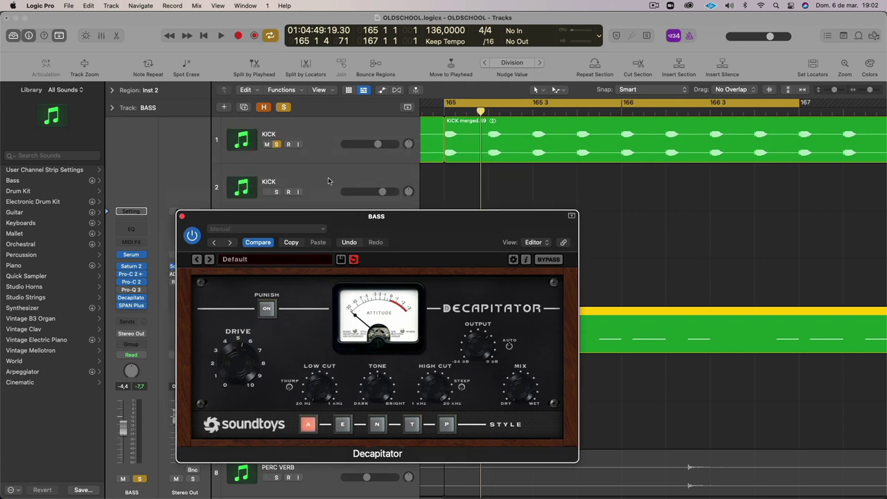
# - Play the kick and bass loop, switch off SPAN Plus, toggle Decapitator off and on to compare, and stop playback
pyautogui.press('space')
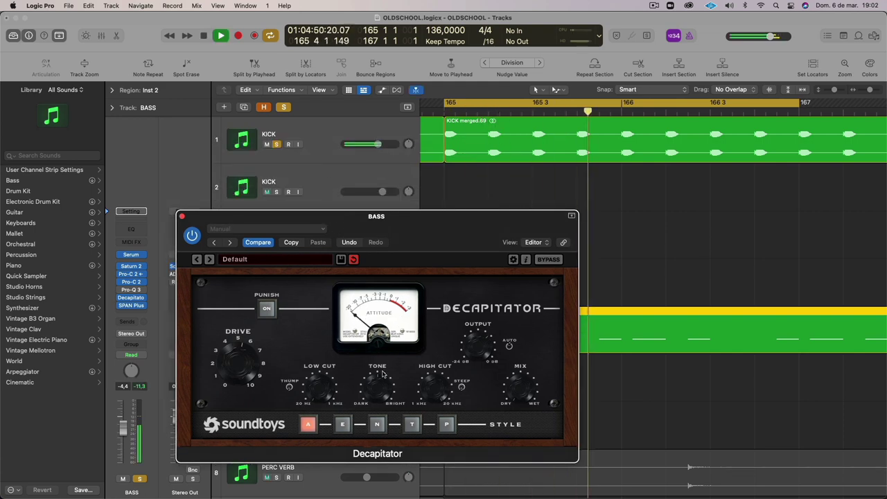
pyautogui.click(192, 236)
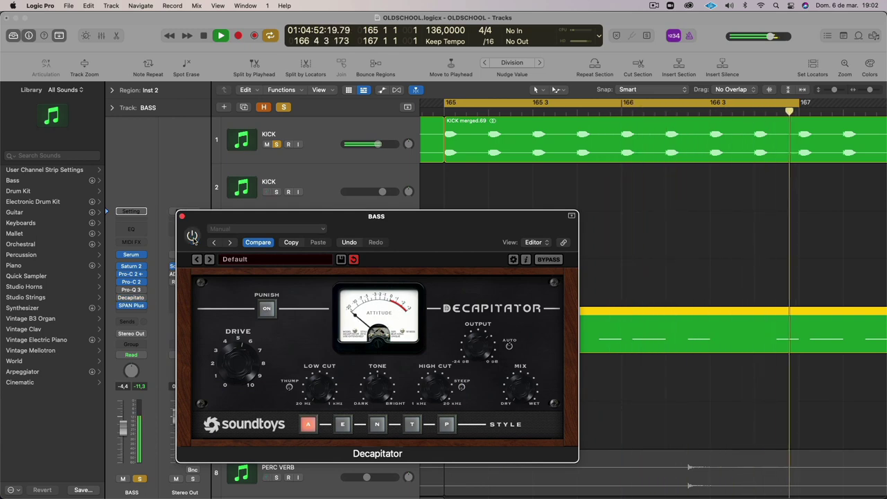
pyautogui.click(139, 388)
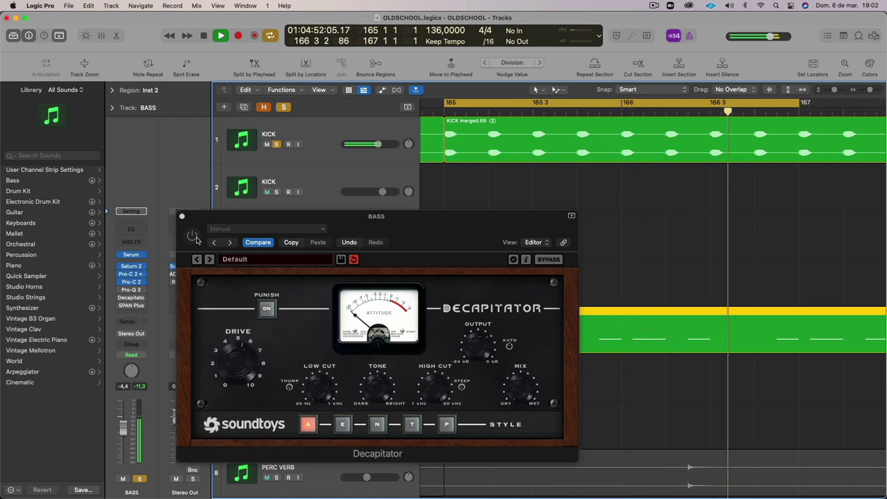
pyautogui.click(194, 237)
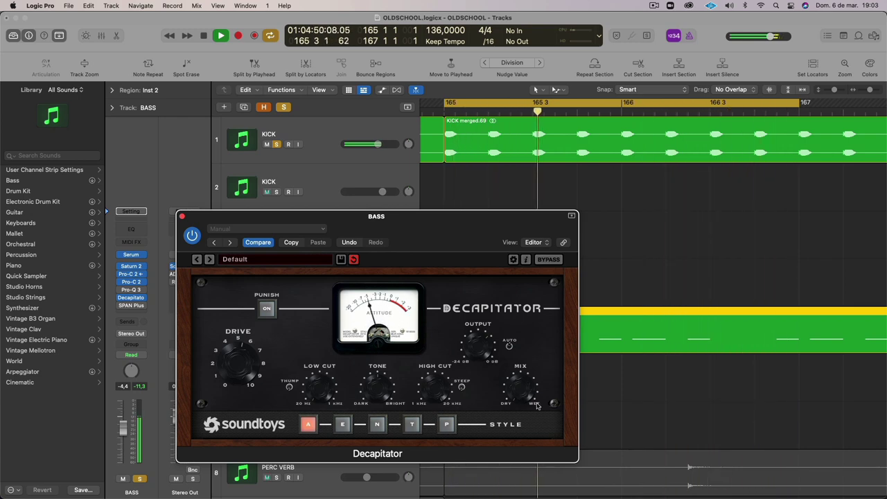
pyautogui.press('space')
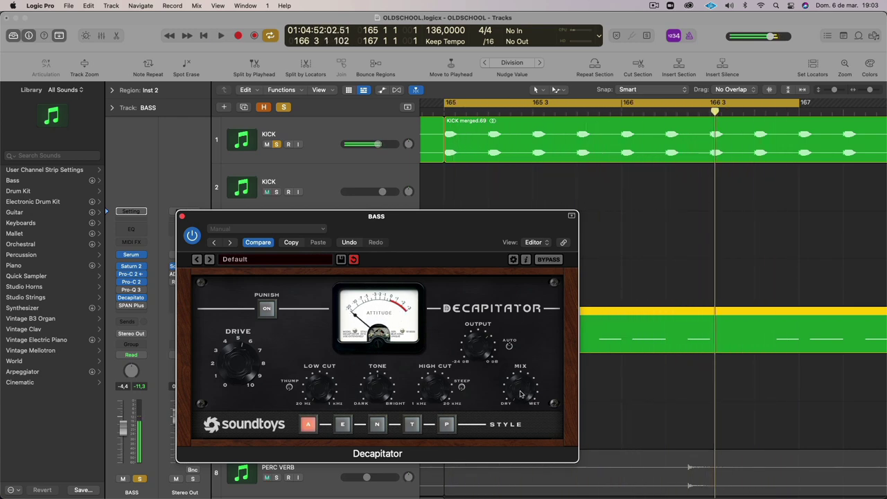
# - Audition Decapitator styles E, N, T and P with the kick playing, comparing against bypass and finishing on style P
pyautogui.press('space')
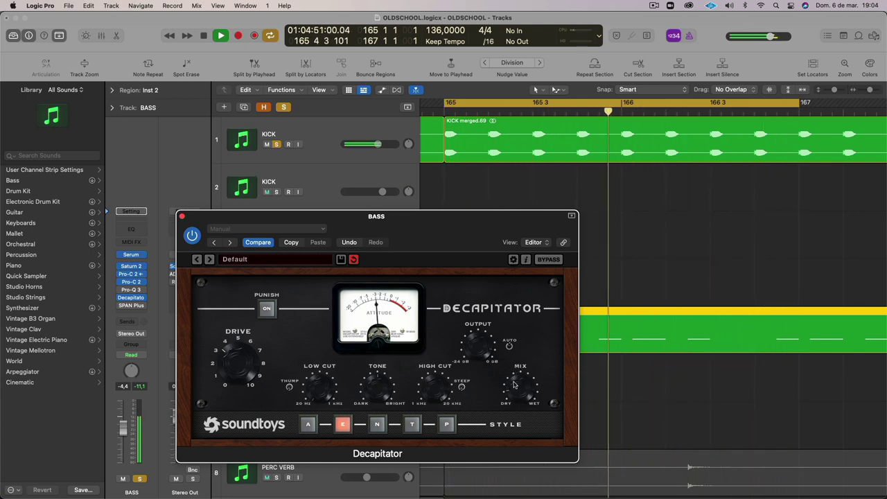
pyautogui.click(374, 425)
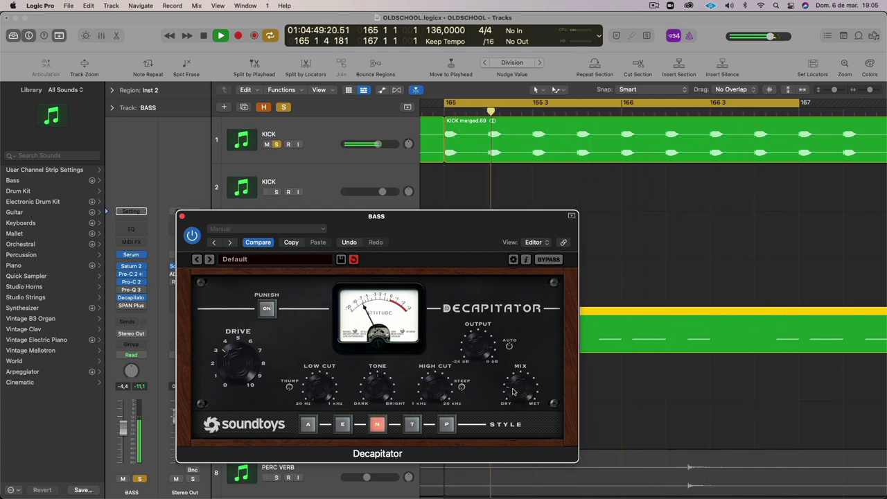
pyautogui.click(411, 424)
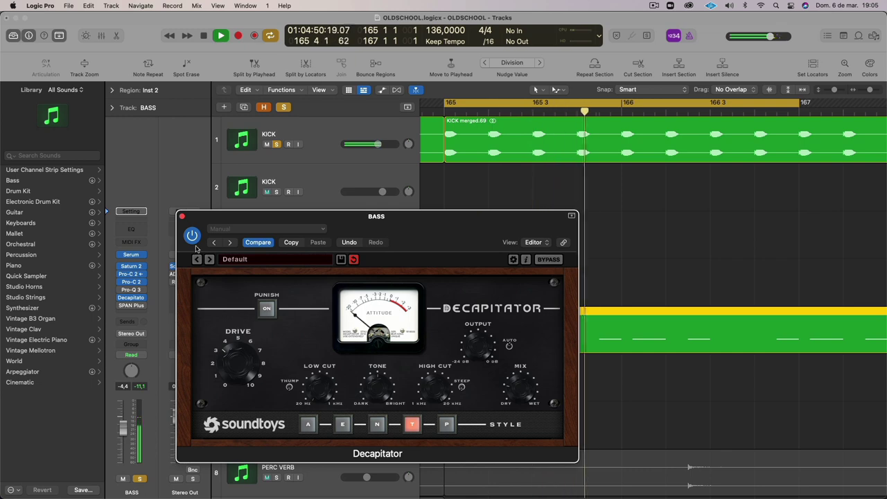
pyautogui.click(547, 260)
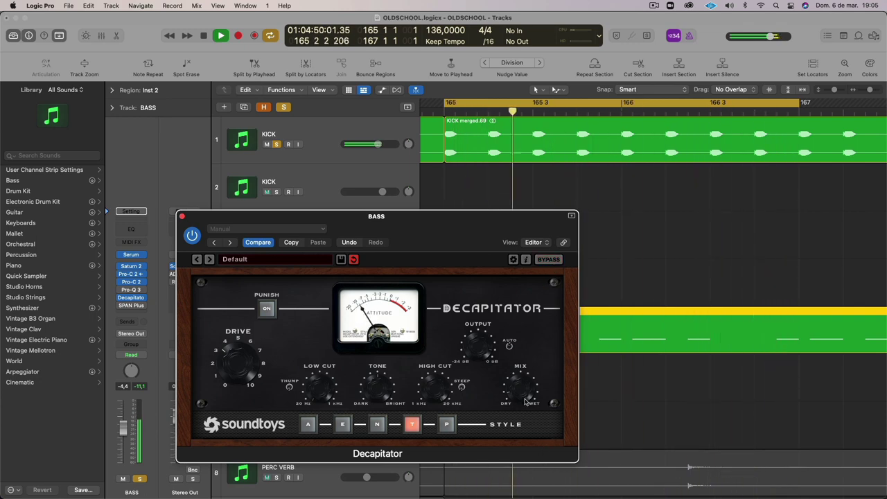
pyautogui.click(448, 425)
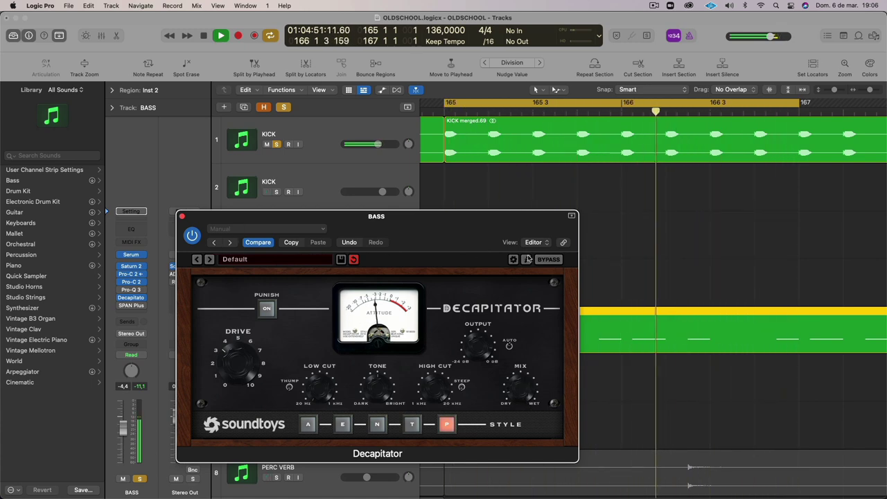
pyautogui.click(549, 261)
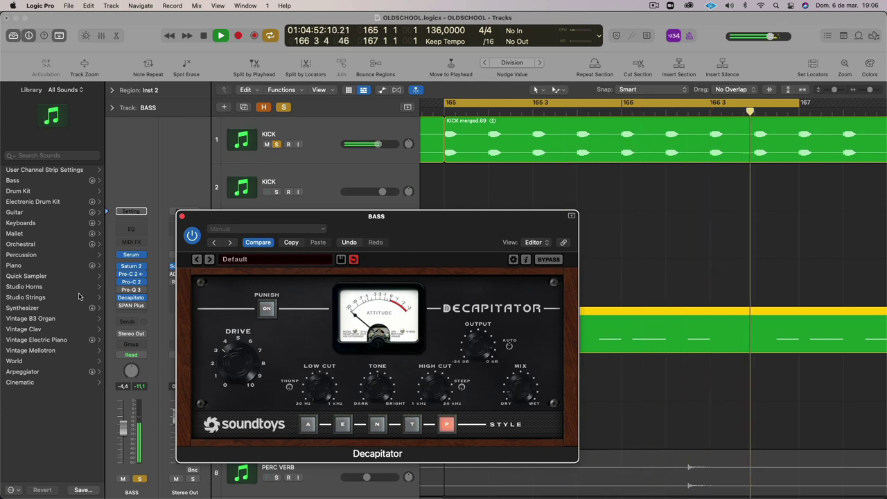
# - Reopen SPAN Plus on the BASS track and shift its frequency range to the harmonics above the fundamental
pyautogui.click(131, 306)
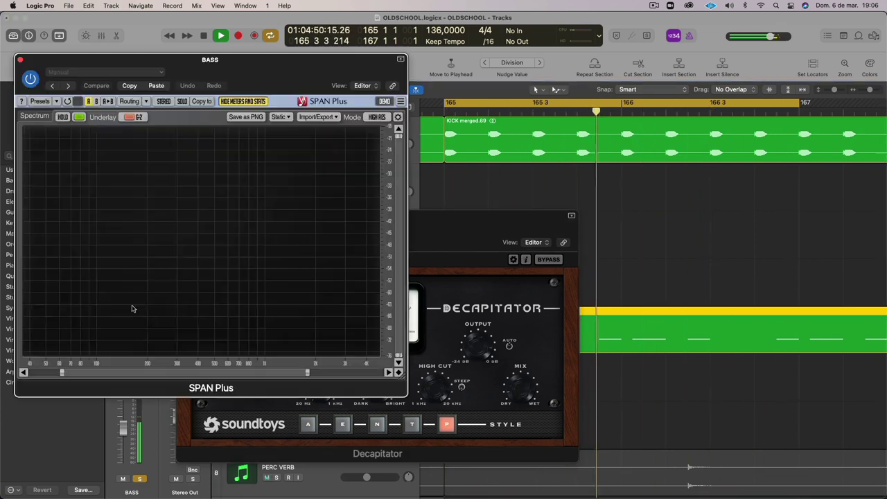
pyautogui.press('y')
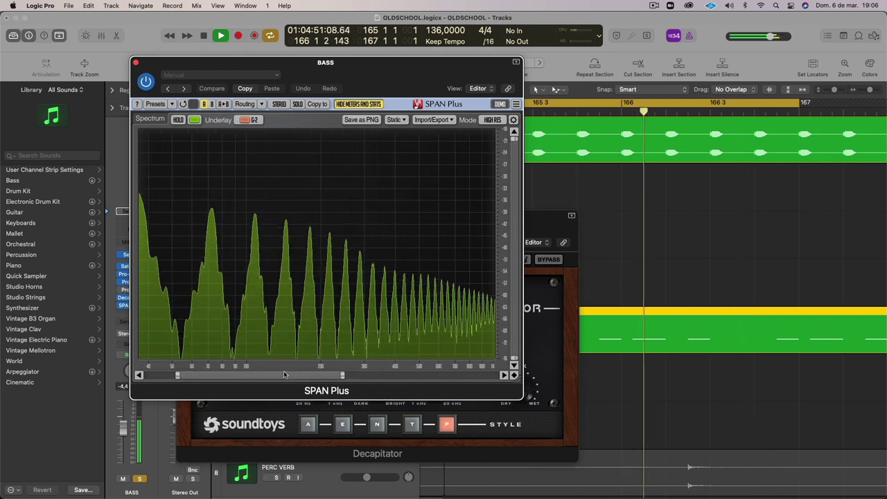
pyautogui.scroll(3, 290, 378)
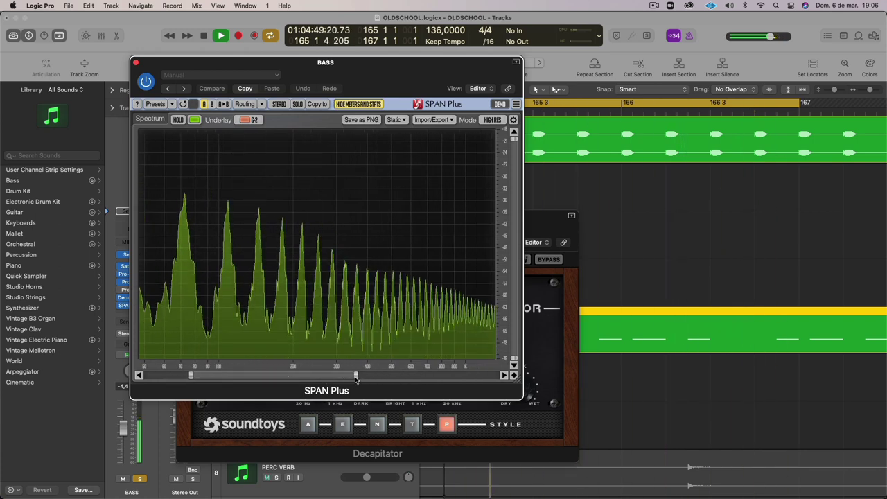
# - Widen SPAN Plus's view back out to the full frequency range and move the Decapitator window clear of the spectrum
pyautogui.moveTo(355, 375); pyautogui.dragTo(492, 375)
pyautogui.hscroll(-3, 414, 363)
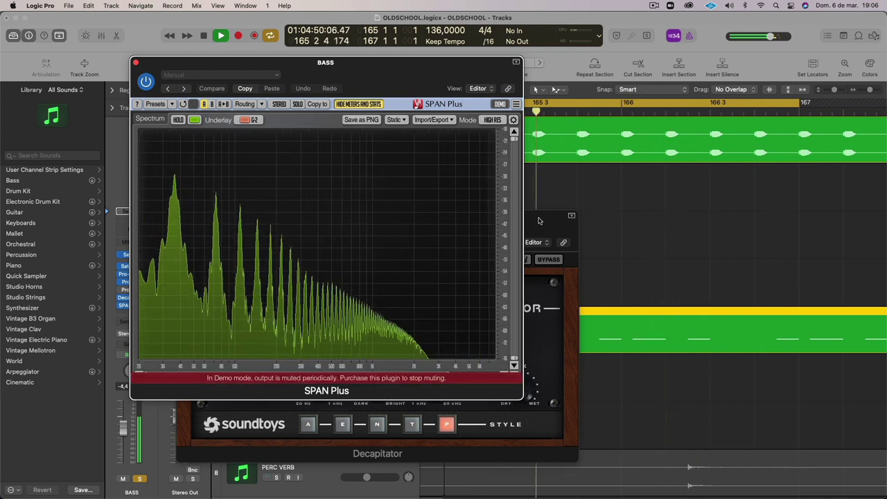
pyautogui.moveTo(544, 217); pyautogui.dragTo(862, 235)
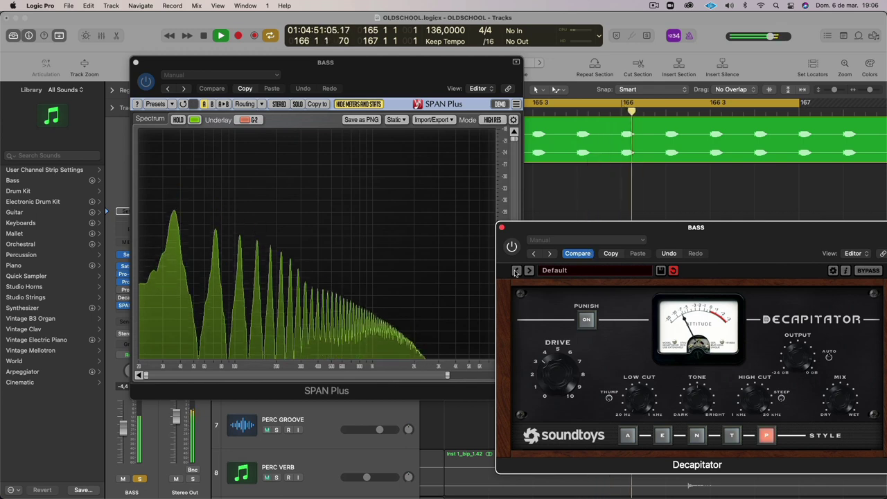
# - Toggle Decapitator on and off repeatedly with style P to compare the bass harmonics in SPAN Plus
pyautogui.click(512, 247)
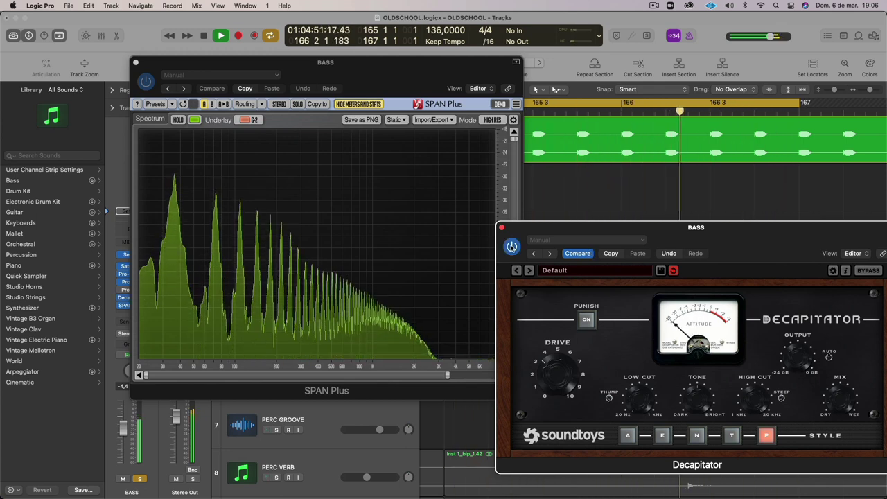
pyautogui.click(512, 247)
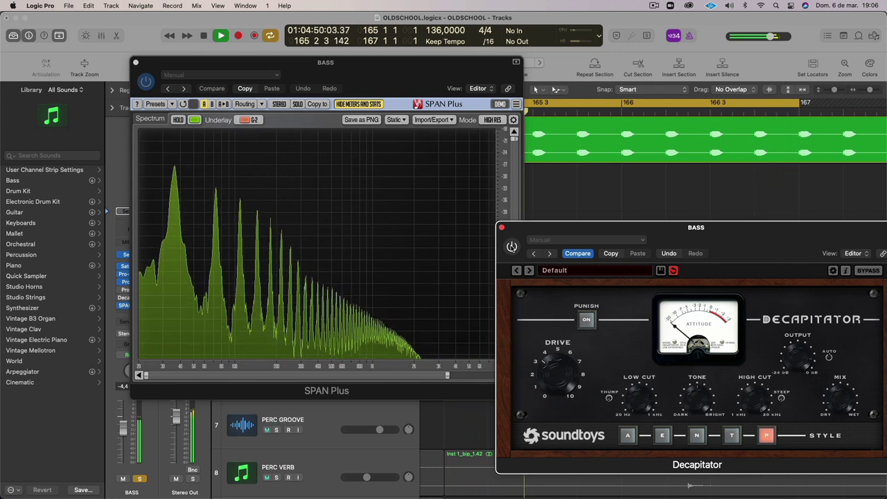
pyautogui.click(512, 247)
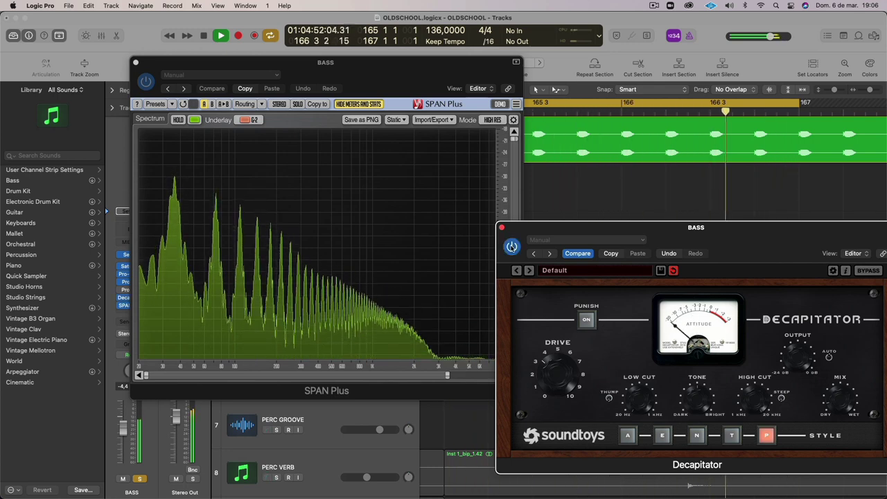
pyautogui.click(512, 247)
pyautogui.click(511, 247)
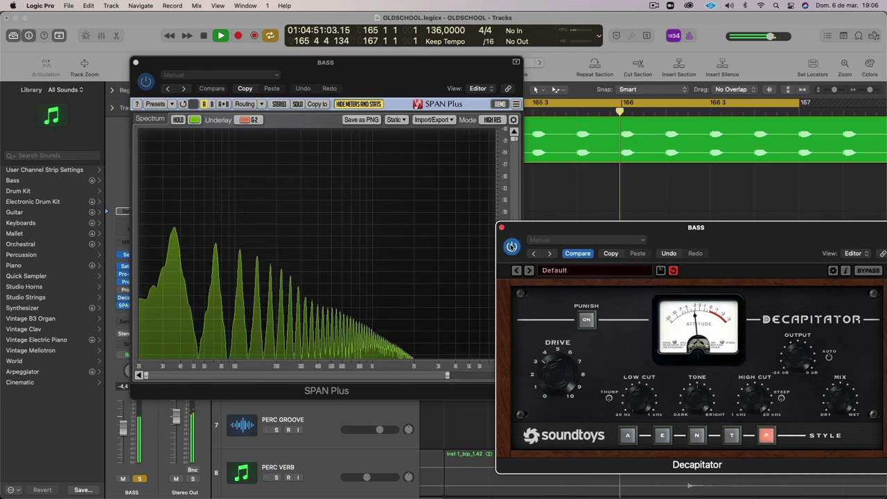
# - Close both plug-in windows, bypass SPAN Plus on the BASS track, and restart the kick and bass loop
pyautogui.click(501, 228)
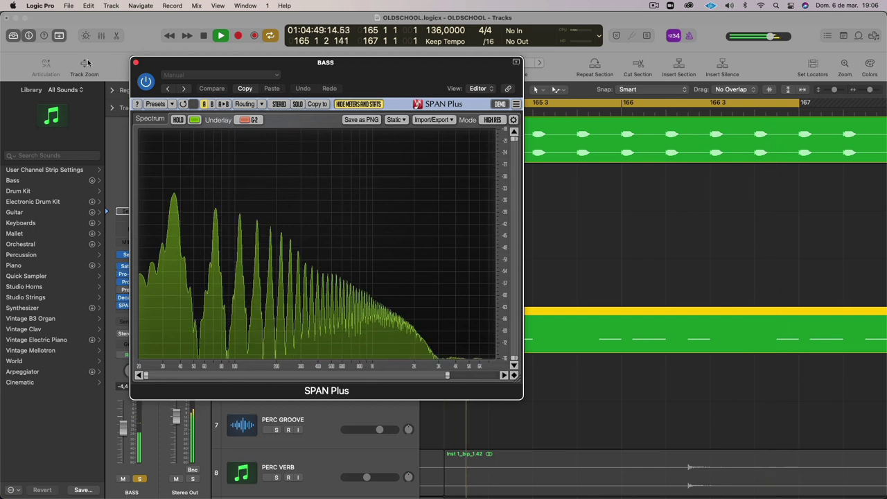
pyautogui.press('super+w')
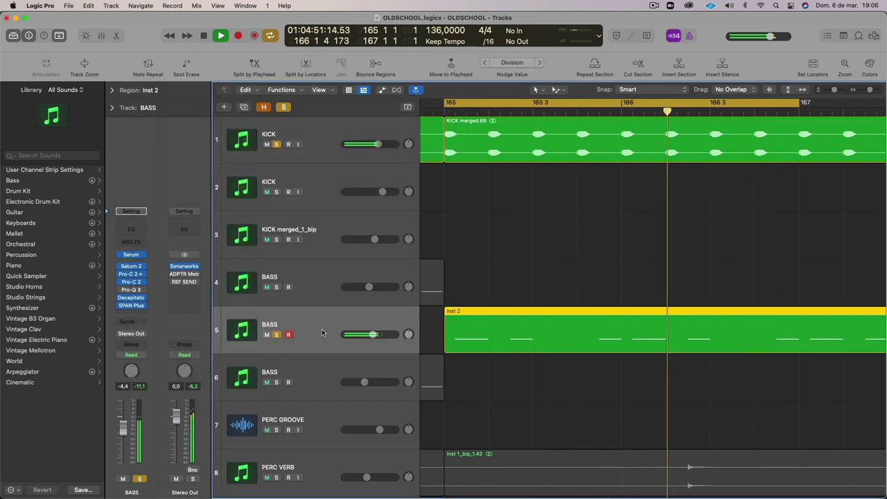
pyautogui.press('space')
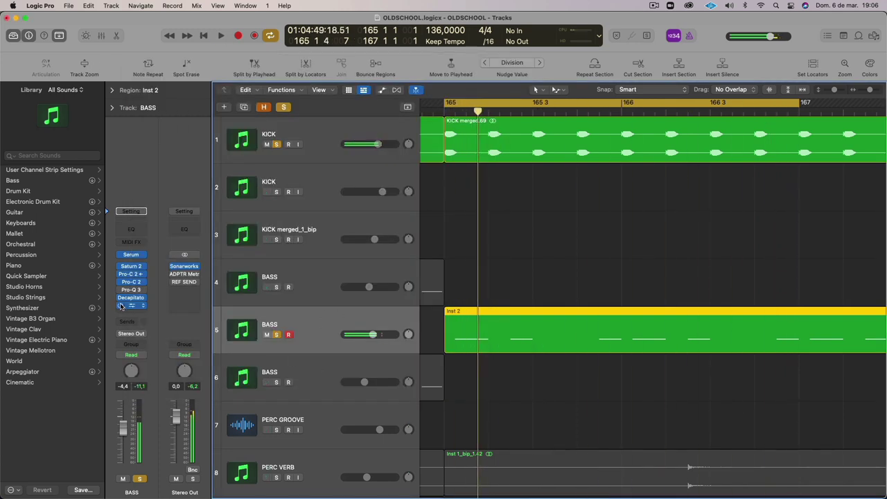
pyautogui.press('space')
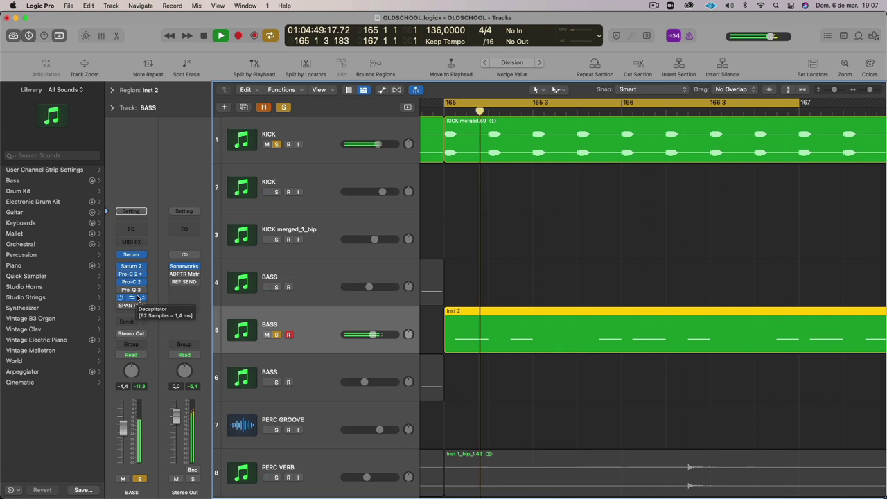
# - Reopen Decapitator, audition styles T, N and E with the kick, and compare style E against bypass
pyautogui.click(131, 298)
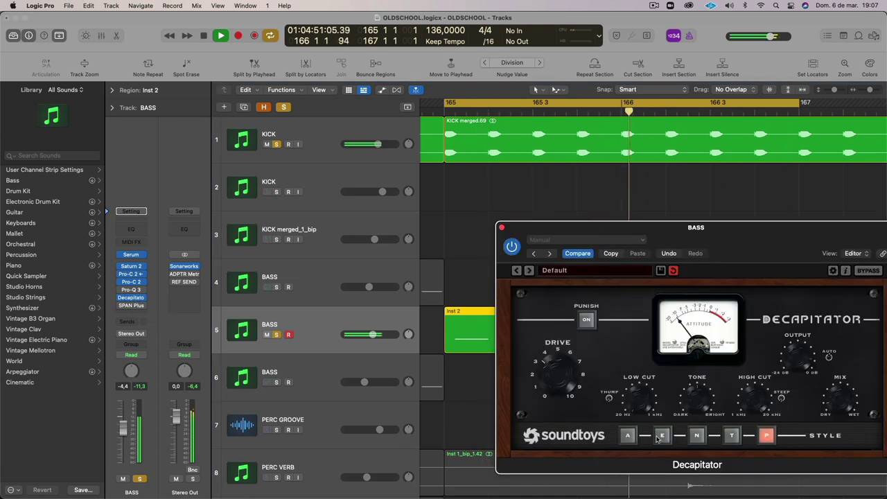
pyautogui.click(733, 436)
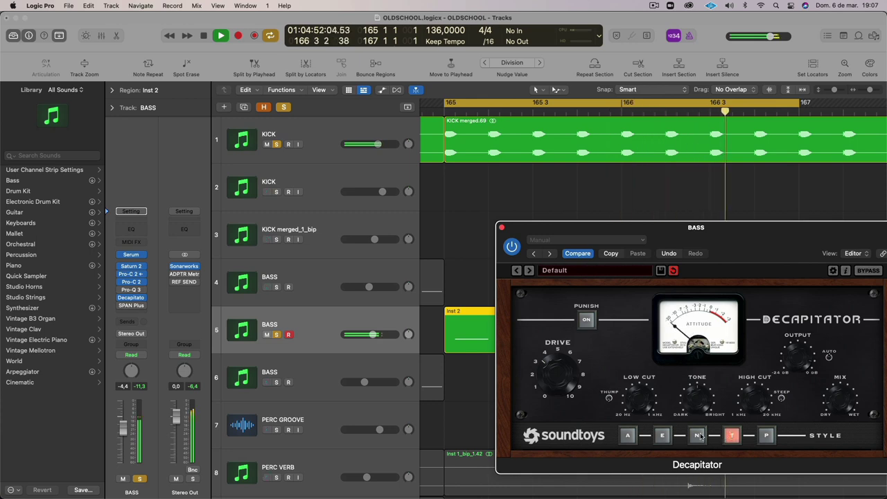
pyautogui.click(698, 436)
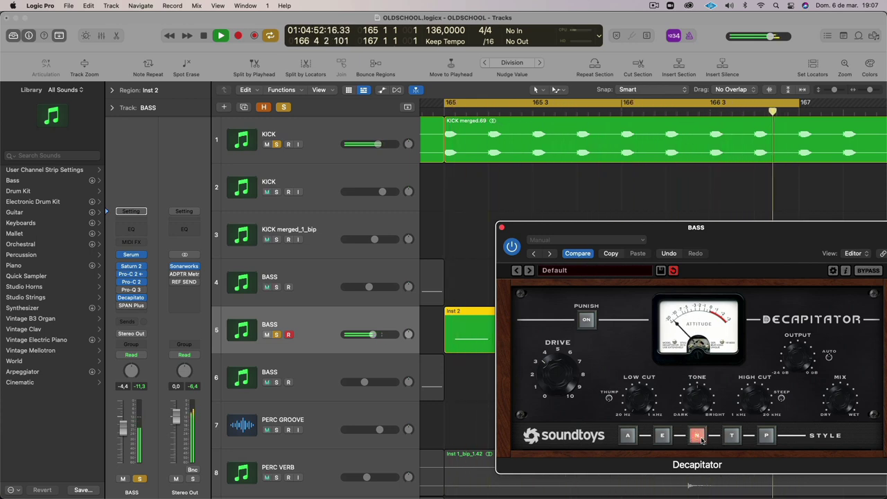
pyautogui.click(663, 436)
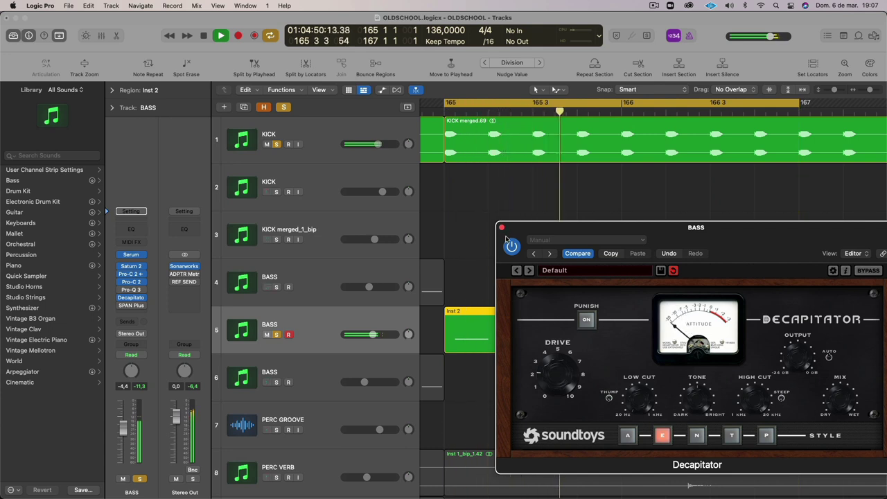
pyautogui.click(512, 246)
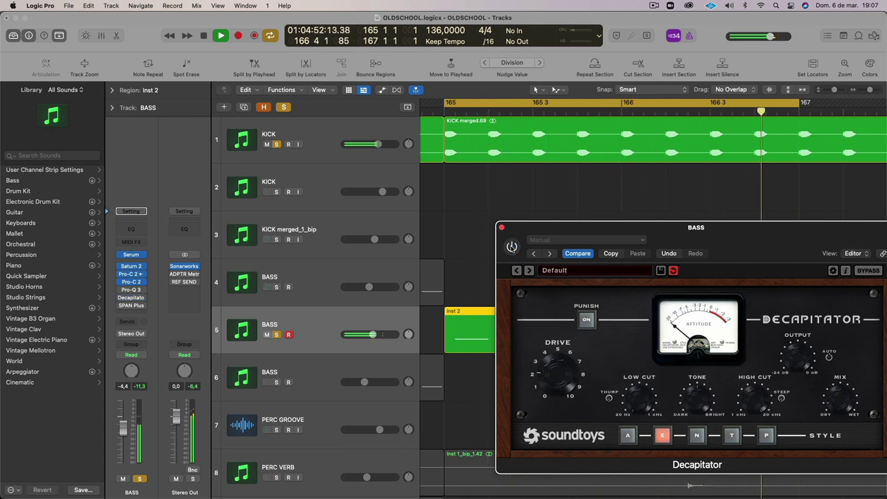
pyautogui.click(513, 247)
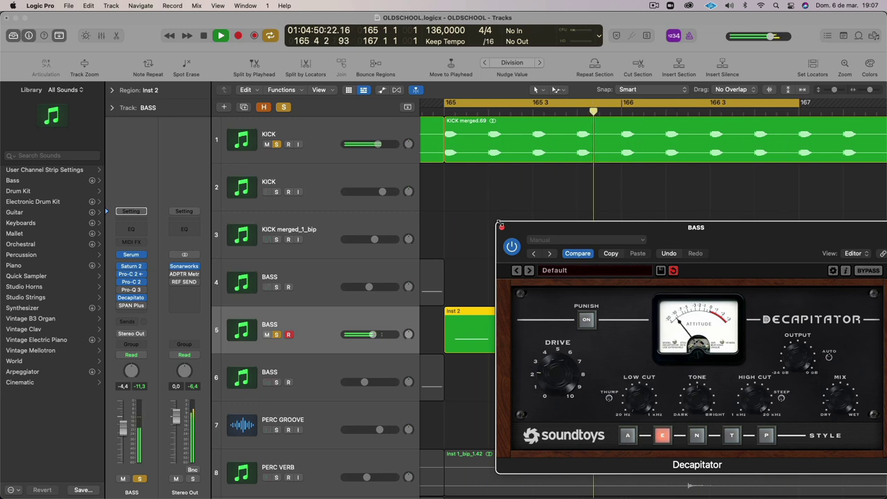
# - Close Decapitator and extend the cycle range to cover bars 165 to 169 in the zoomed-out arrangement
pyautogui.press('super+w')
pyautogui.keyDown('ctrl'); pyautogui.keyDown('alt'); pyautogui.click(656, 262); pyautogui.keyUp('alt'); pyautogui.keyUp('ctrl')
pyautogui.keyDown('ctrl'); pyautogui.keyDown('alt'); pyautogui.click(656, 261); pyautogui.keyUp('alt'); pyautogui.keyUp('ctrl')
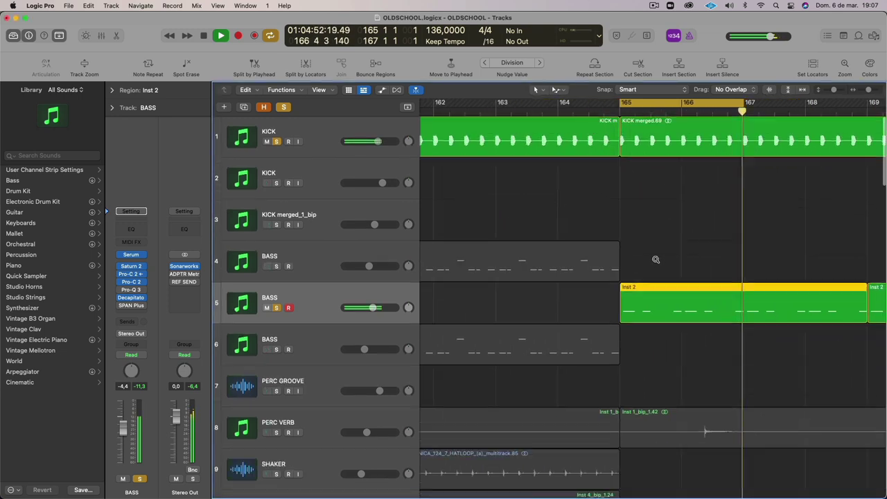
pyautogui.hscroll(5, 656, 257)
pyautogui.hscroll(-5, 656, 258)
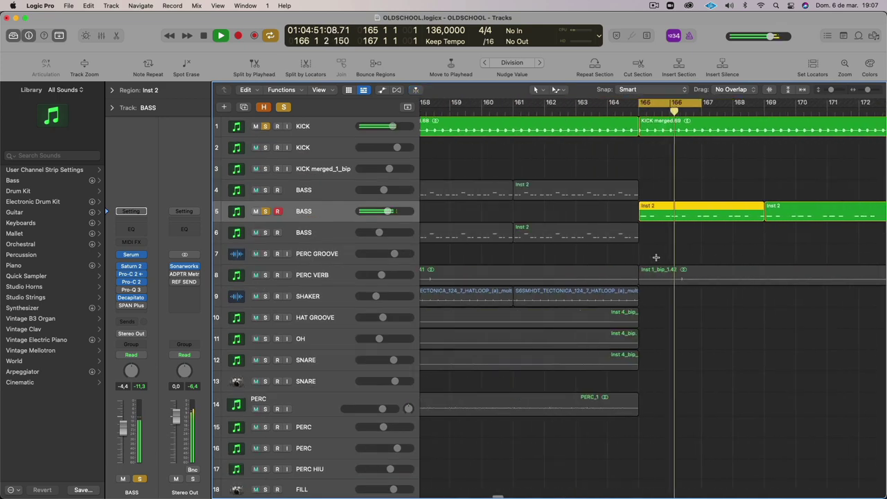
pyautogui.keyDown('ctrl'); pyautogui.keyDown('alt'); pyautogui.click(656, 257); pyautogui.keyUp('alt'); pyautogui.keyUp('ctrl')
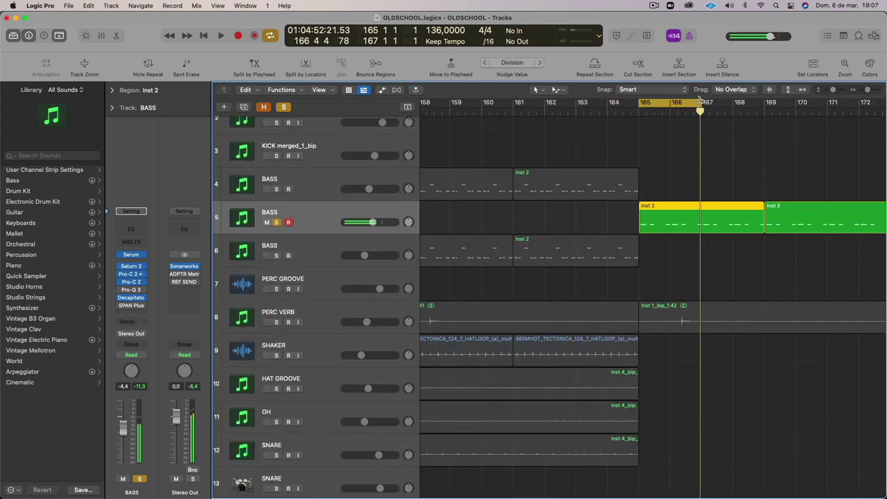
pyautogui.moveTo(700, 103); pyautogui.dragTo(765, 104)
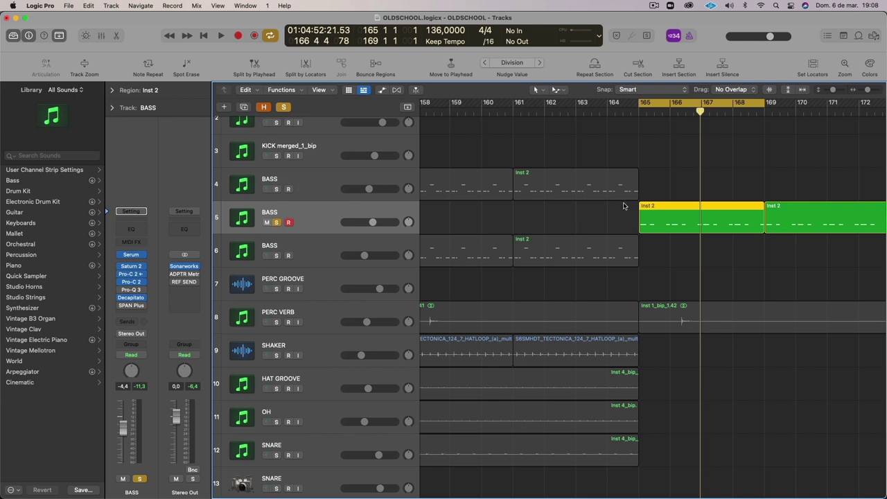
# - Solo the BASS on track 4 in place of the one on track 5 and select it
pyautogui.press('super+Up')
pyautogui.click(261, 179)
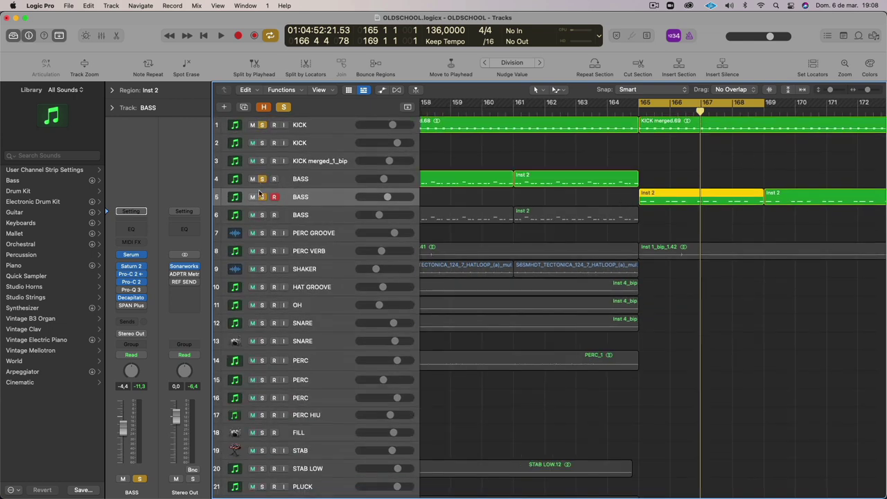
pyautogui.click(263, 197)
pyautogui.click(318, 181)
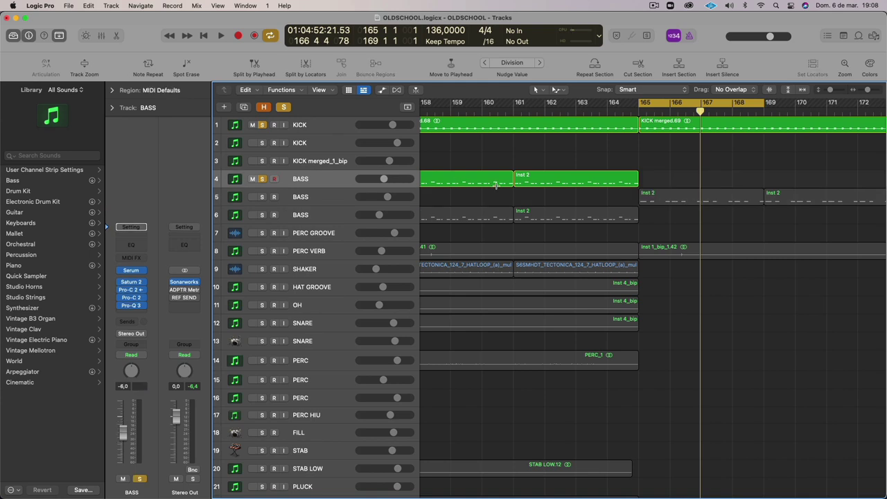
# - Move the cycle range to bars 121 to 125 in the earlier part of the arrangement
pyautogui.hscroll(-15, 507, 108)
pyautogui.moveTo(506, 107); pyautogui.dragTo(754, 125)
pyautogui.hscroll(2, 703, 158)
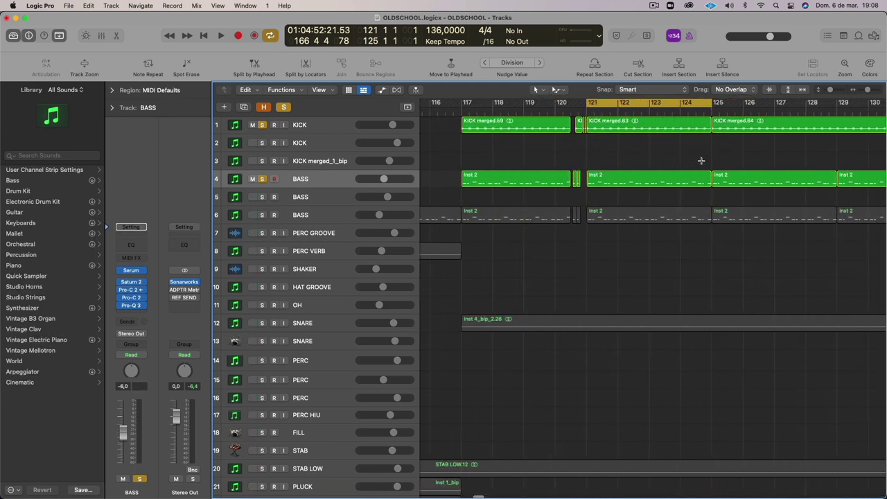
# - Clear the other tracks' solos, leaving only the BASS on track 6 soloed, and select that track
pyautogui.keyDown('alt'); pyautogui.click(263, 179); pyautogui.keyUp('alt')
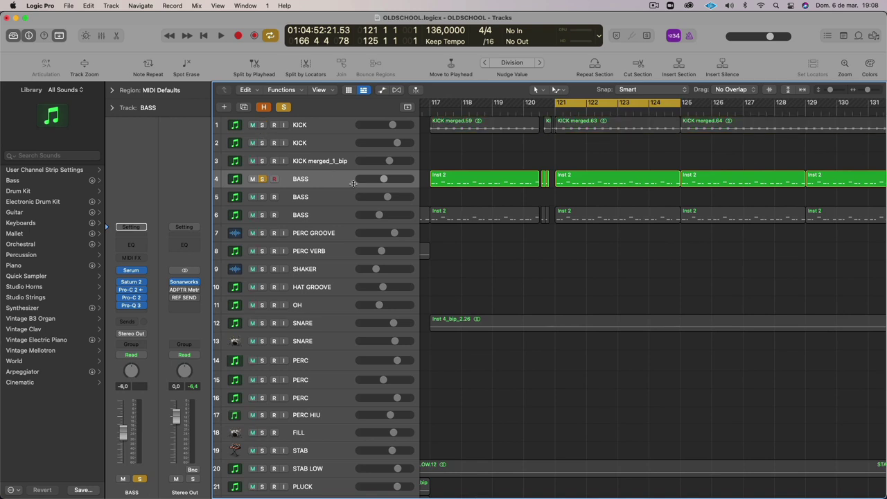
pyautogui.click(332, 181)
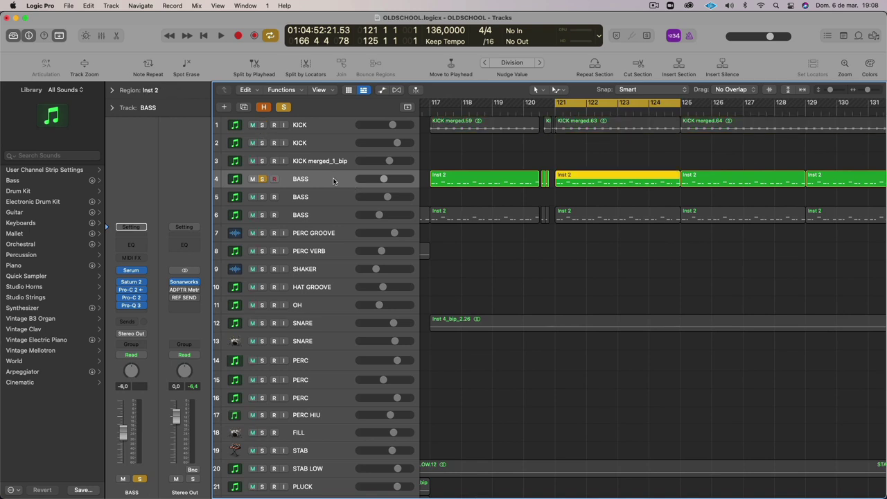
pyautogui.click(262, 215)
pyautogui.click(262, 179)
pyautogui.click(325, 219)
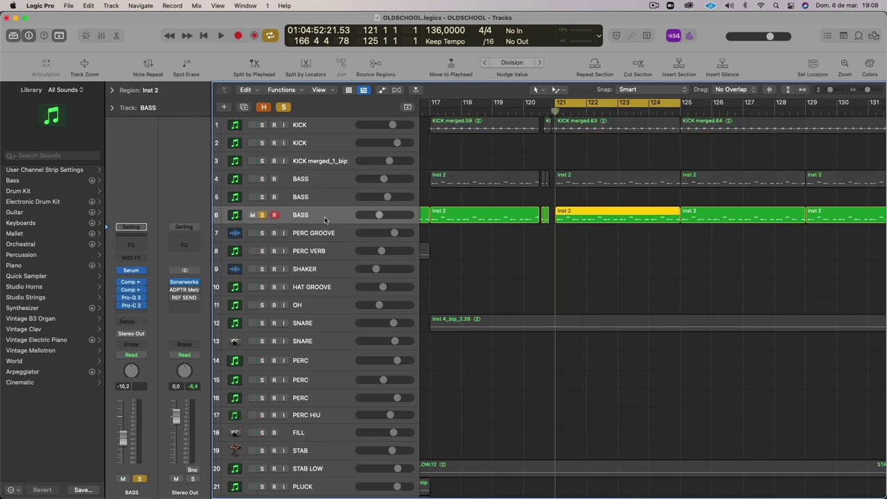
# - Play the soloed bass, insert Decapitator after its Pro-C 2, and raise the drive to about 7
pyautogui.press('space')
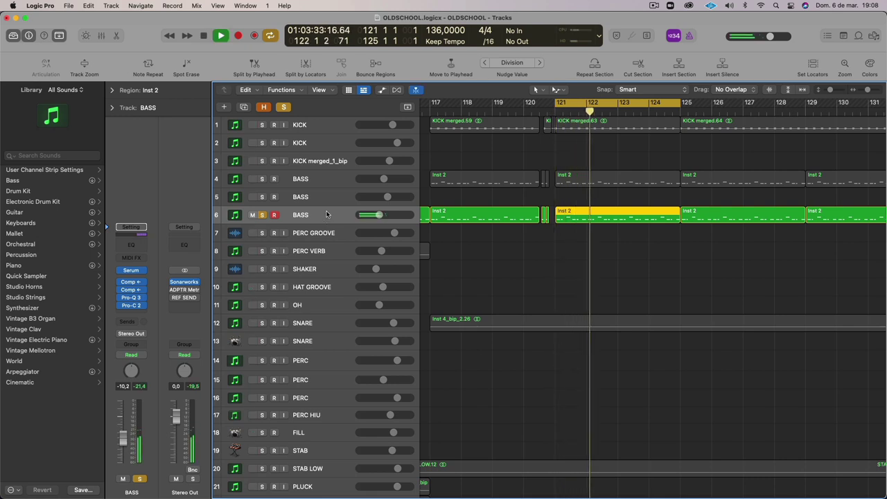
pyautogui.click(135, 313)
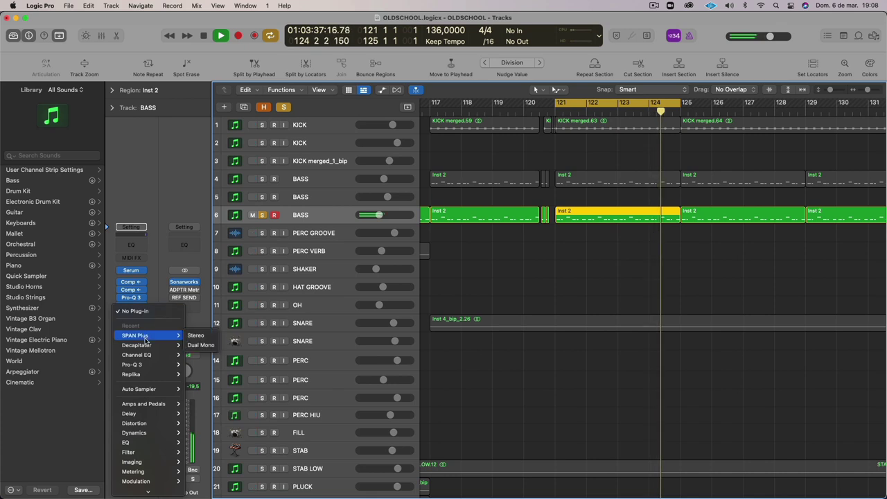
pyautogui.click(195, 346)
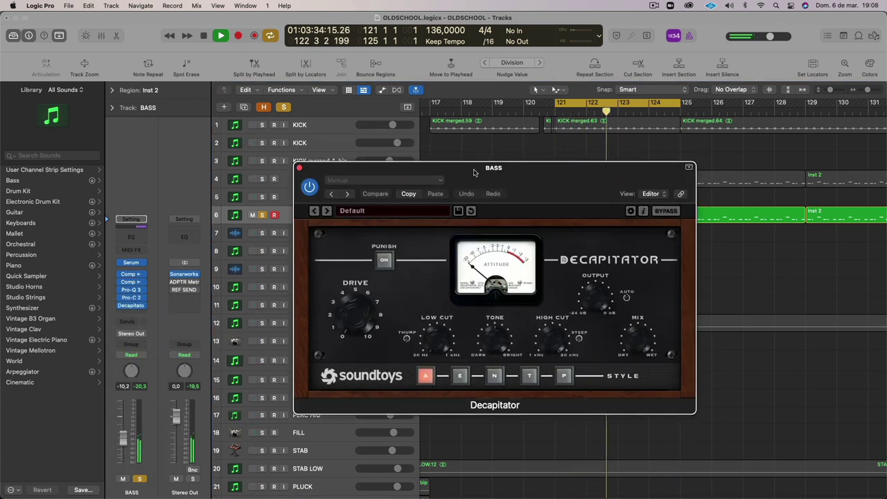
pyautogui.moveTo(352, 325); pyautogui.dragTo(352, 289)
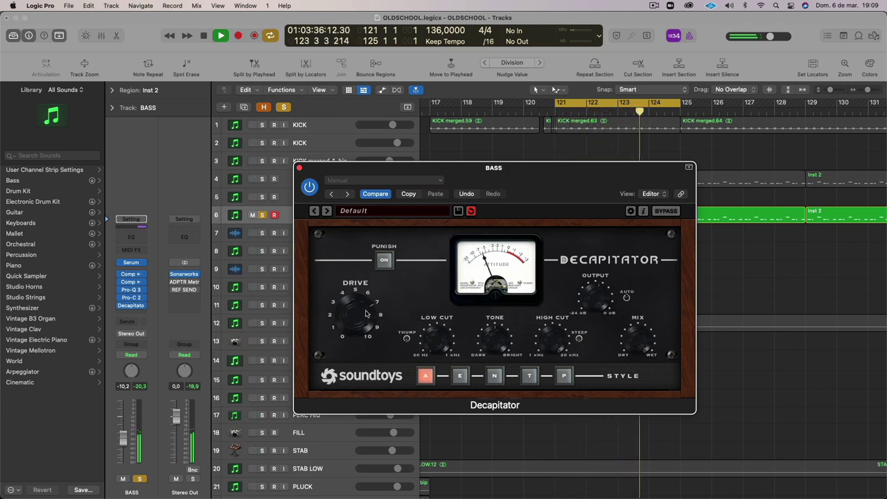
# - Switch Decapitator to style E and toggle the plug-in off and on to compare against the dry bass
pyautogui.click(461, 377)
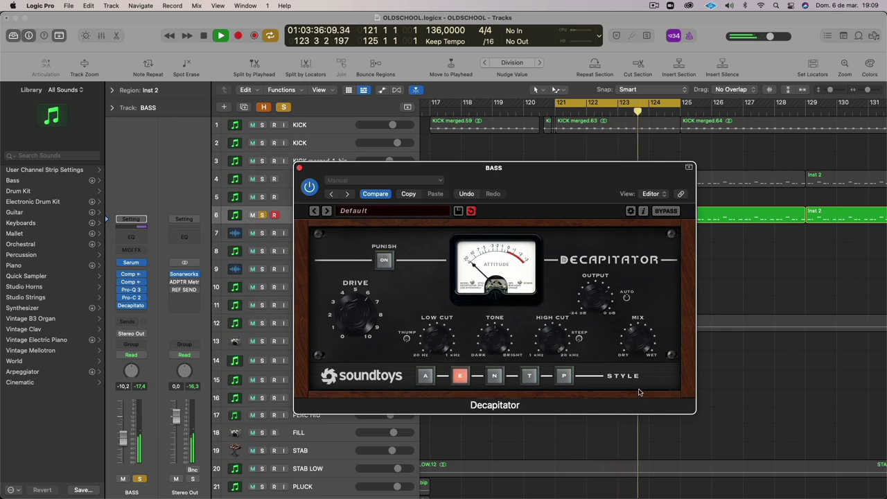
pyautogui.click(309, 187)
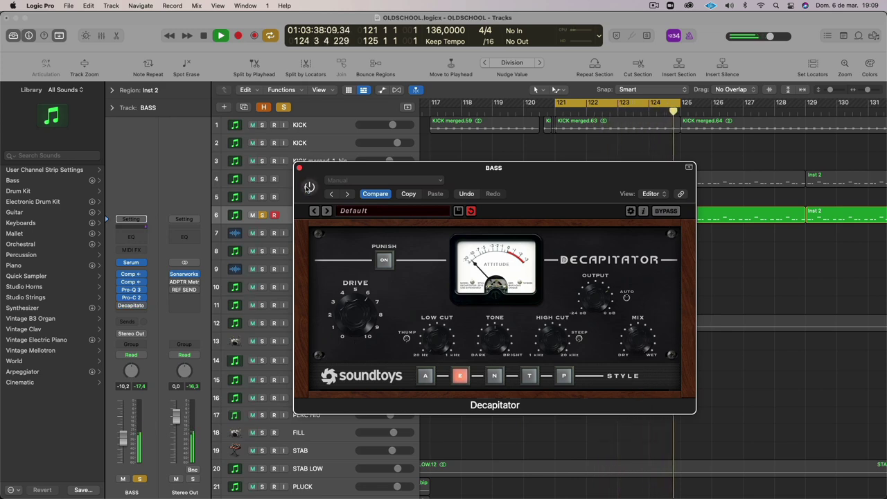
pyautogui.click(309, 188)
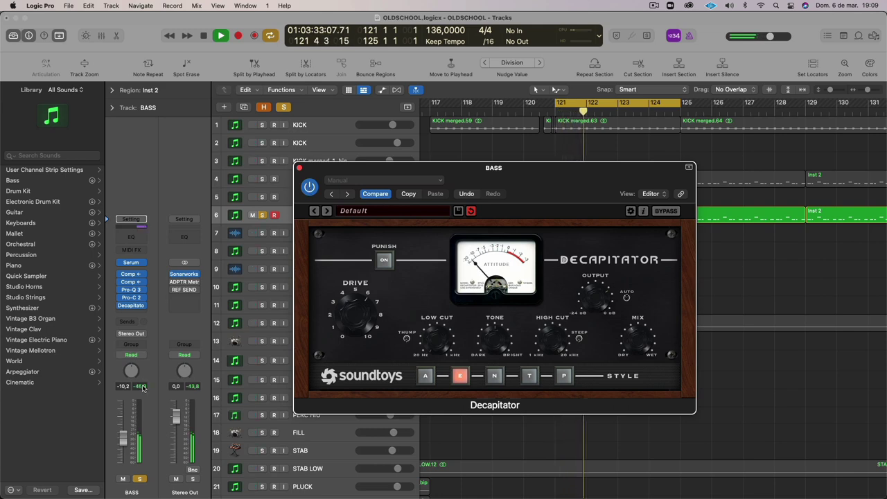
pyautogui.click(311, 188)
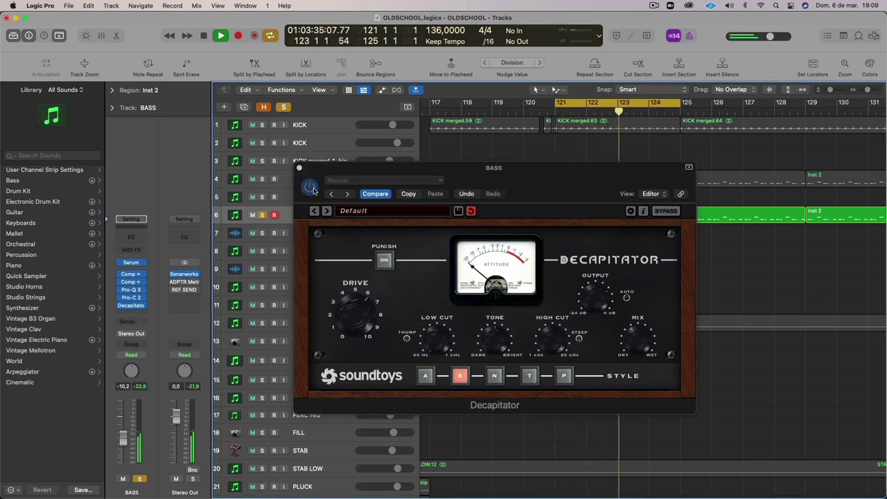
pyautogui.click(310, 187)
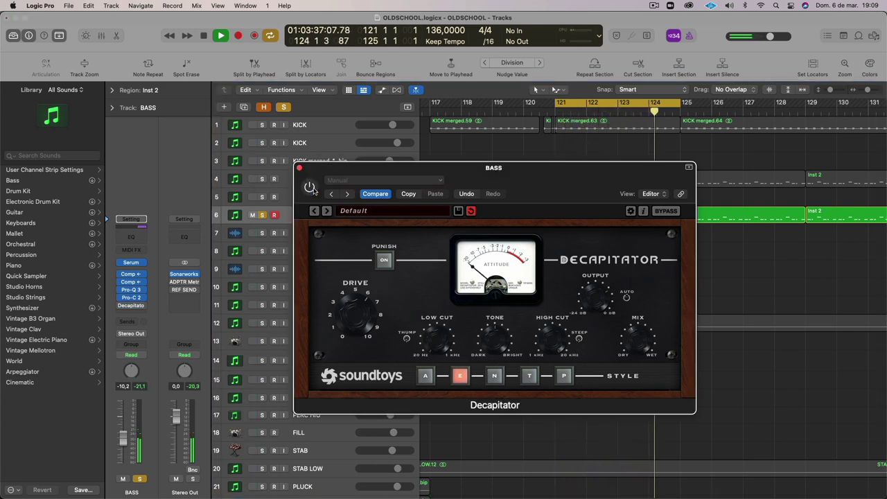
# - Reset the BASS channel's peak reading with Decapitator off and on to compare the level of both states
pyautogui.click(143, 395)
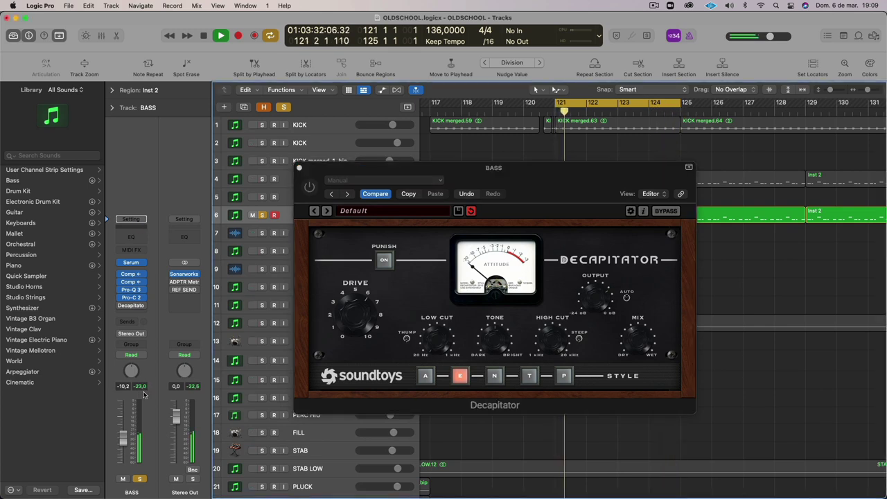
pyautogui.click(310, 188)
pyautogui.click(146, 392)
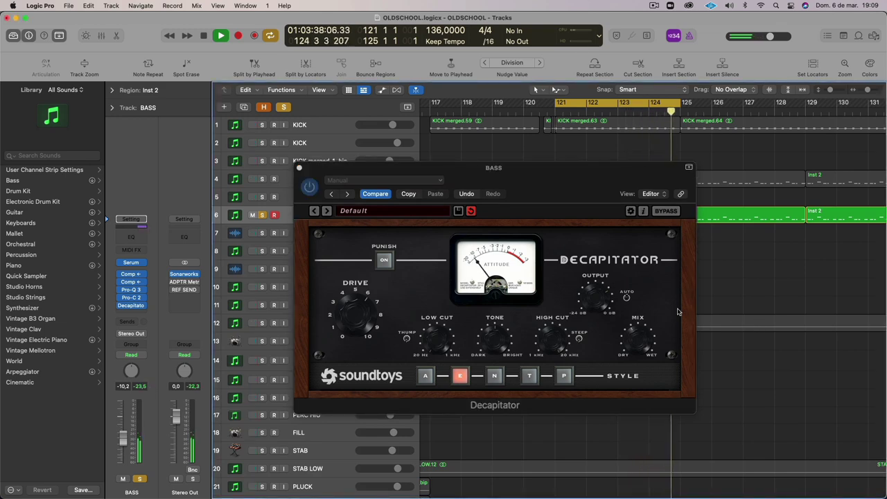
pyautogui.click(643, 350)
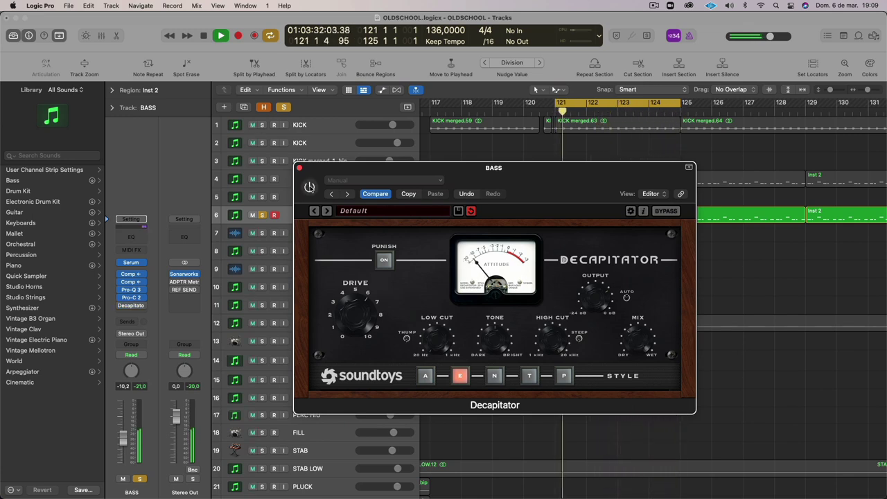
pyautogui.click(309, 187)
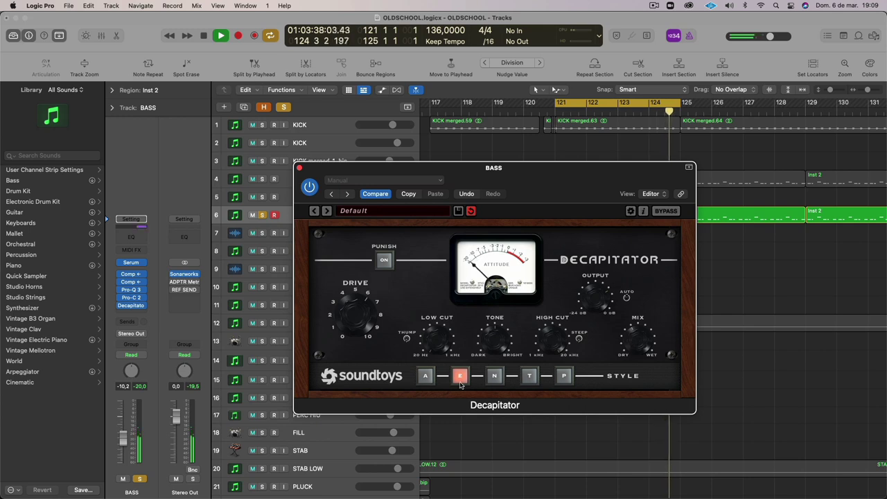
# - Audition Decapitator's styles N, T and P on the bass, return to T, and compare that style against the bypassed sound
pyautogui.click(494, 377)
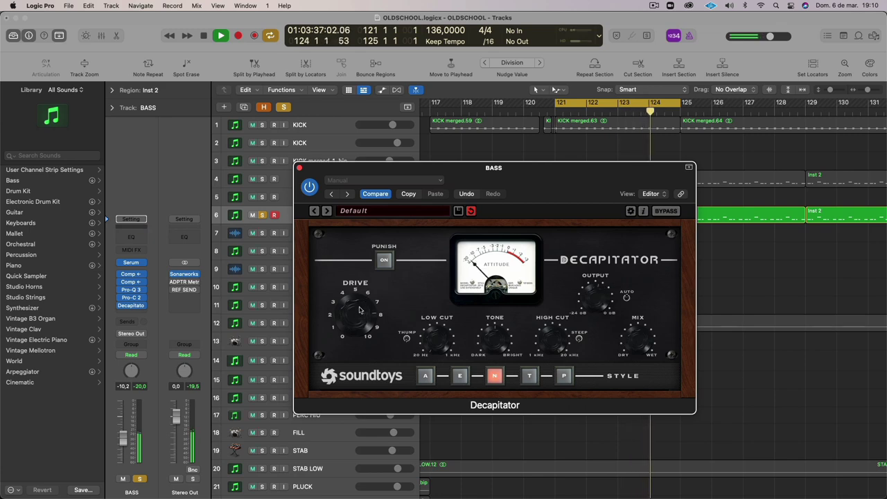
pyautogui.click(530, 376)
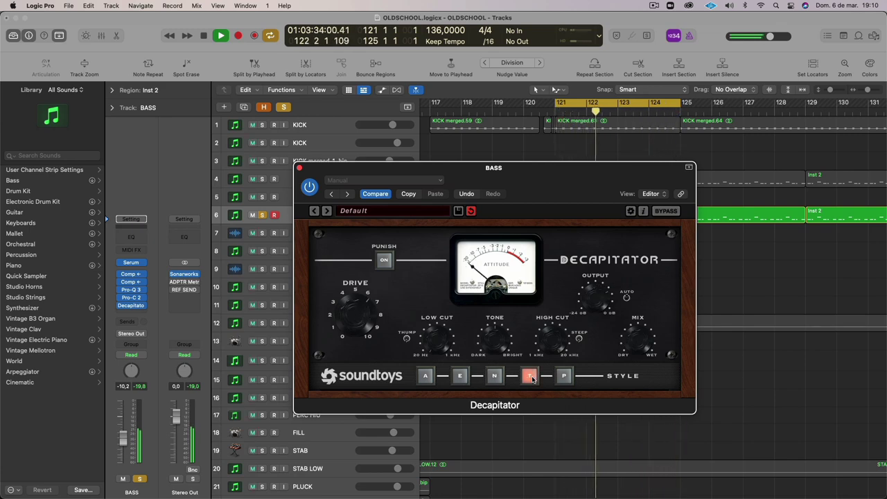
pyautogui.click(566, 375)
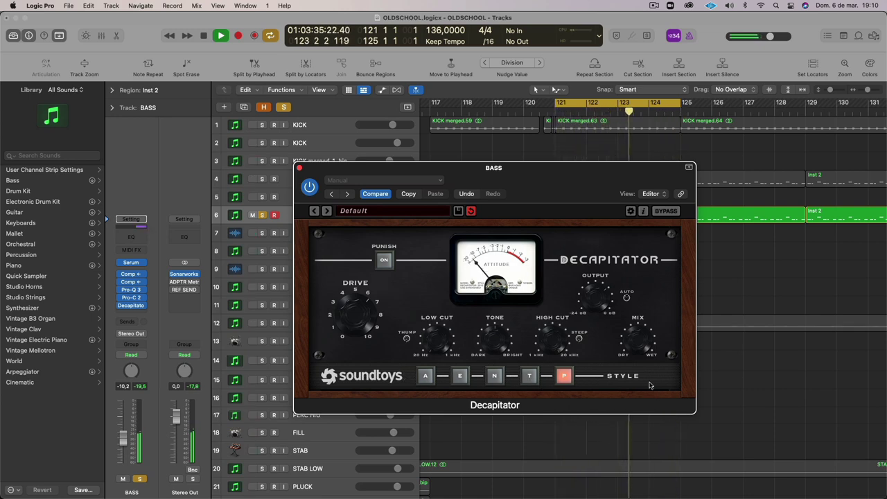
pyautogui.click(530, 377)
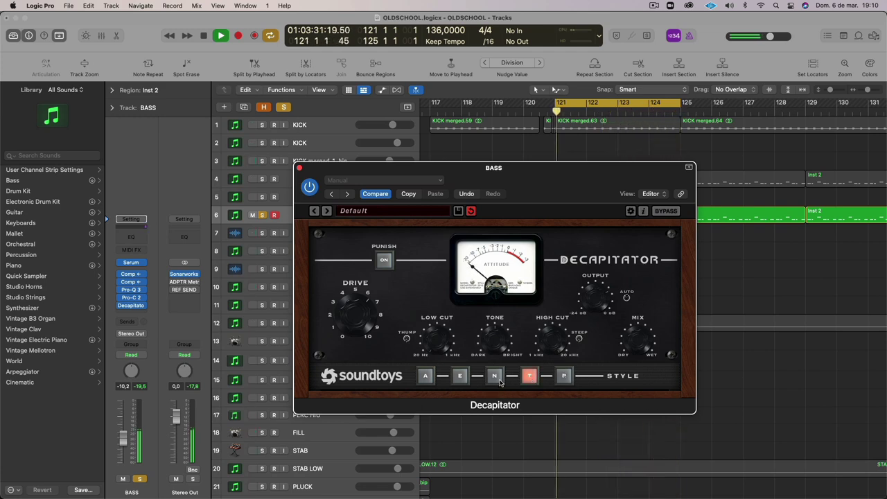
pyautogui.click(563, 376)
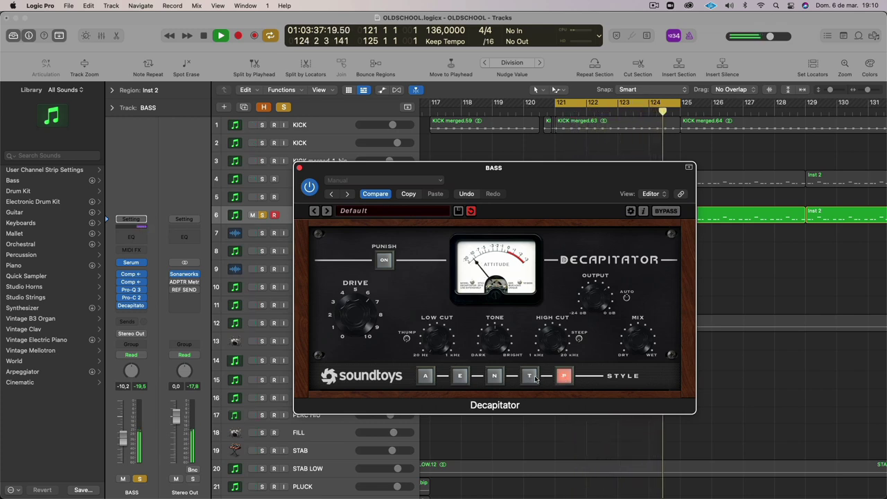
pyautogui.click(535, 378)
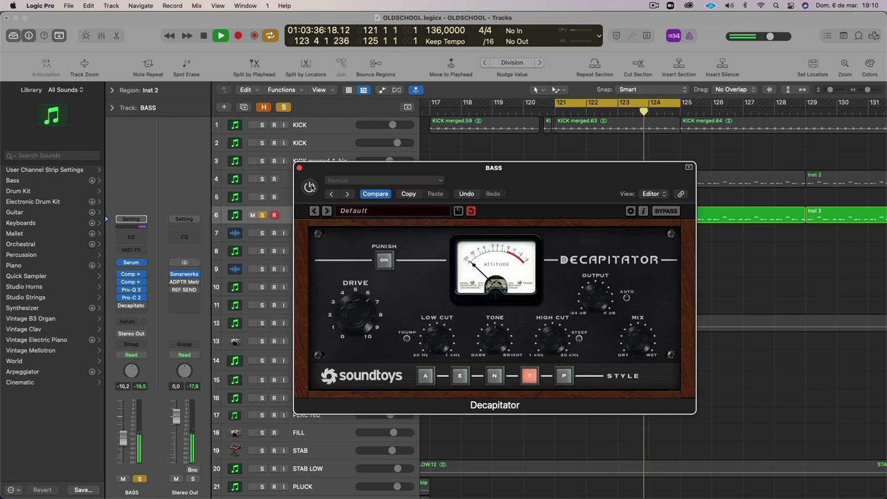
pyautogui.click(310, 186)
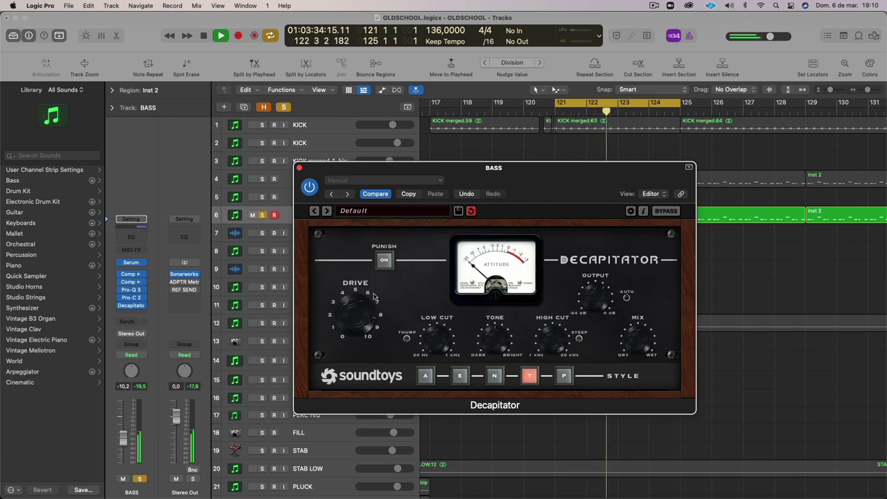
# - Audition styles N, E and A on the bass, and toggle Decapitator off and on twice in style A
pyautogui.click(494, 376)
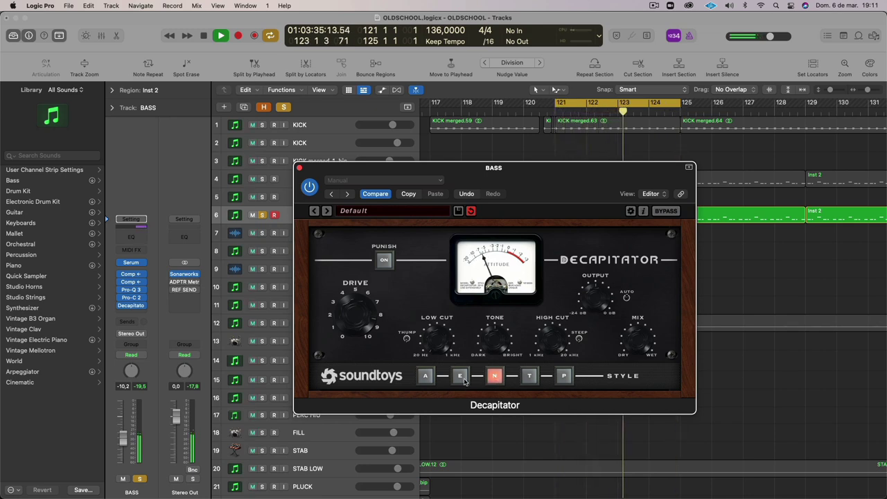
pyautogui.click(460, 377)
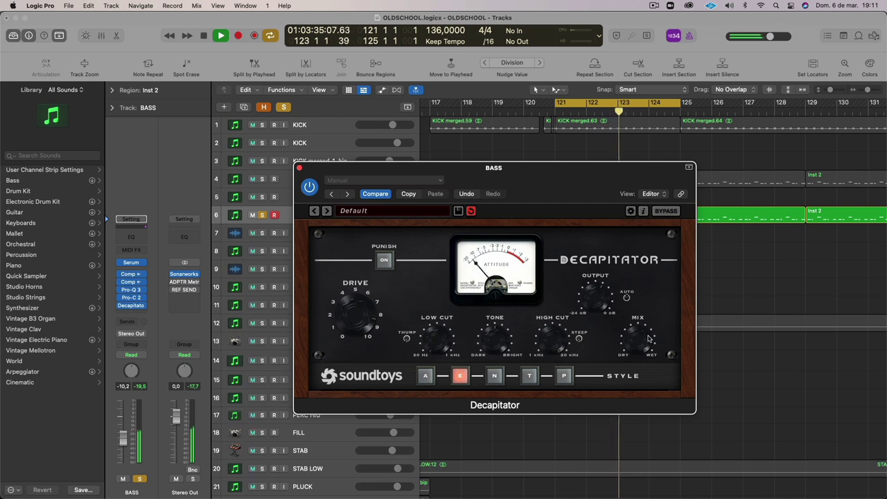
pyautogui.click(426, 375)
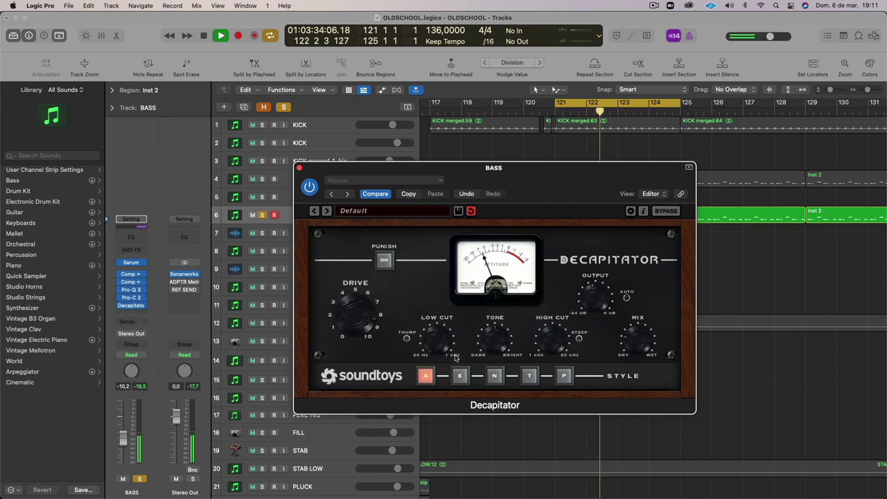
pyautogui.click(310, 188)
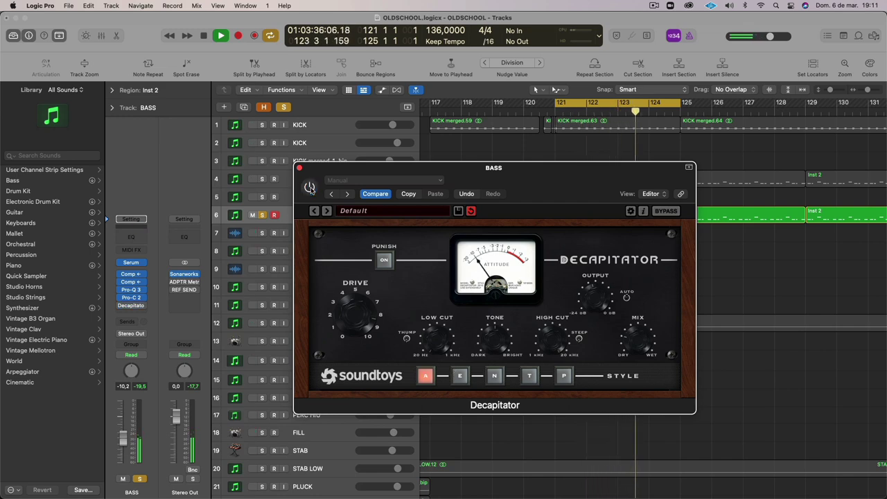
pyautogui.click(310, 188)
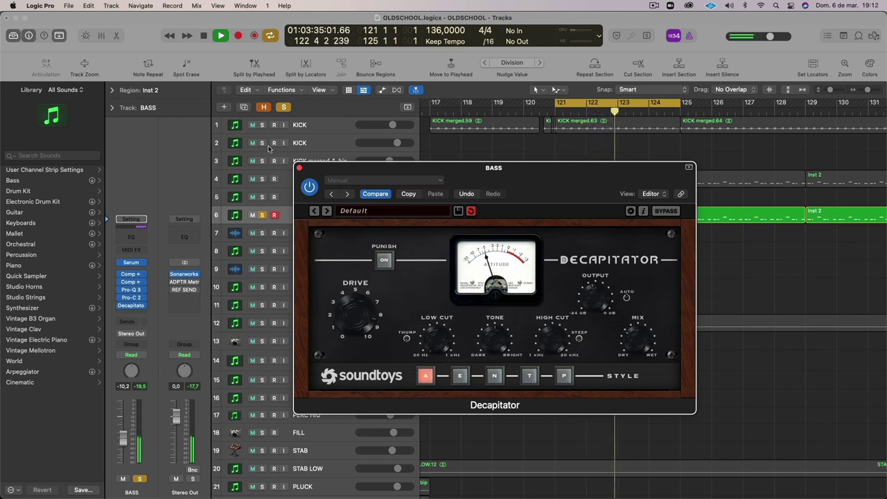
pyautogui.click(309, 187)
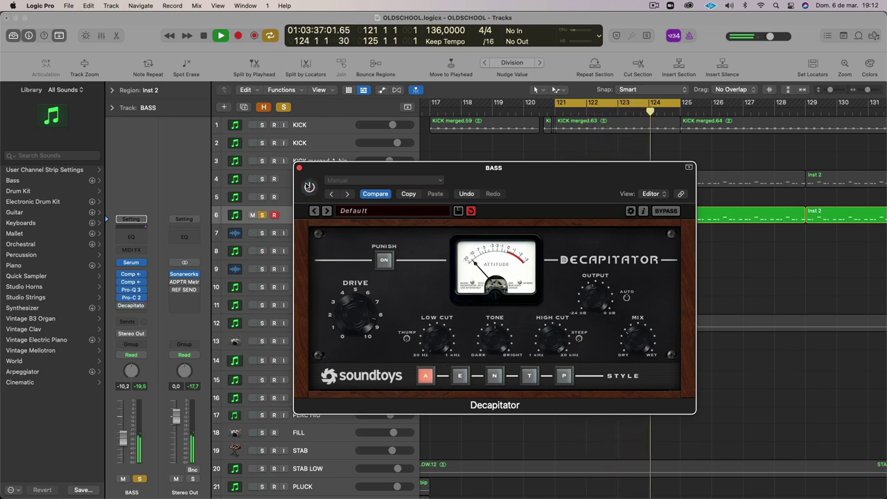
pyautogui.click(309, 187)
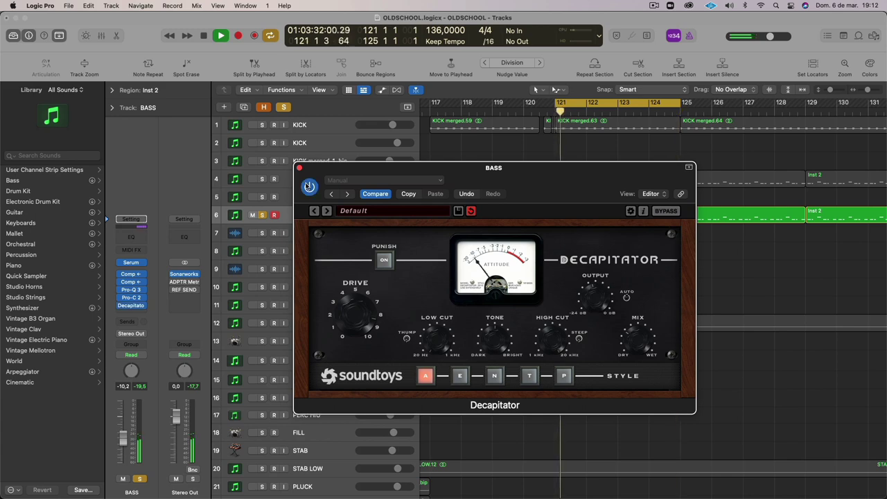
# - Go through Decapitator's styles E, N, T and P in turn, and settle on style T
pyautogui.click(460, 376)
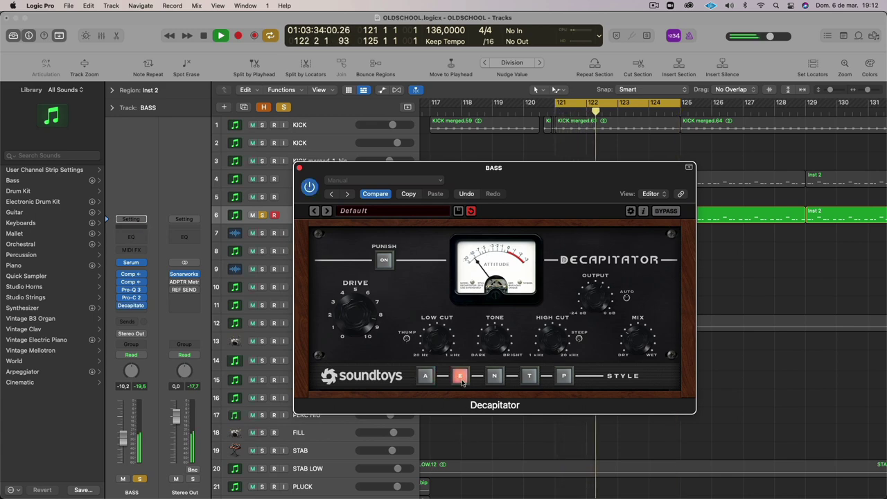
pyautogui.click(495, 376)
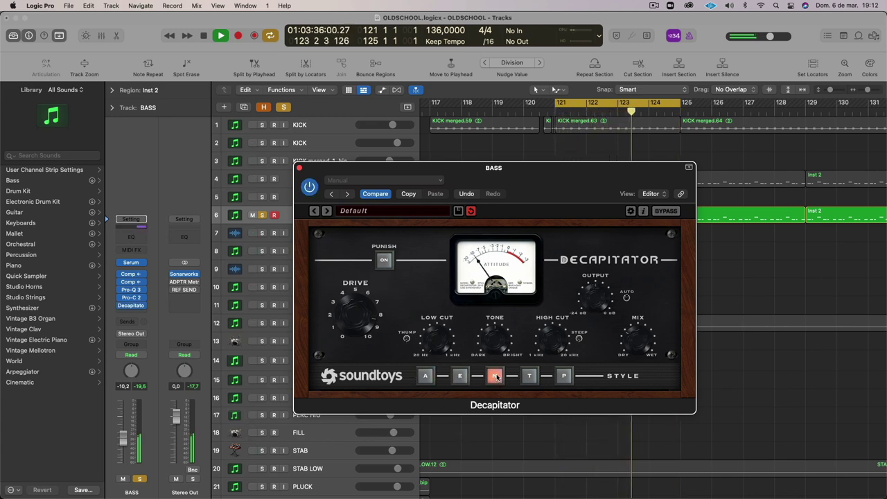
pyautogui.click(529, 376)
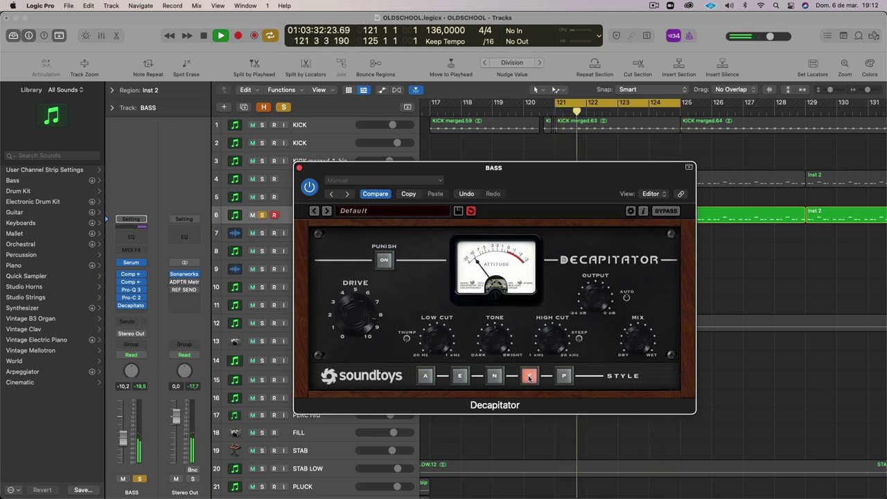
pyautogui.click(563, 378)
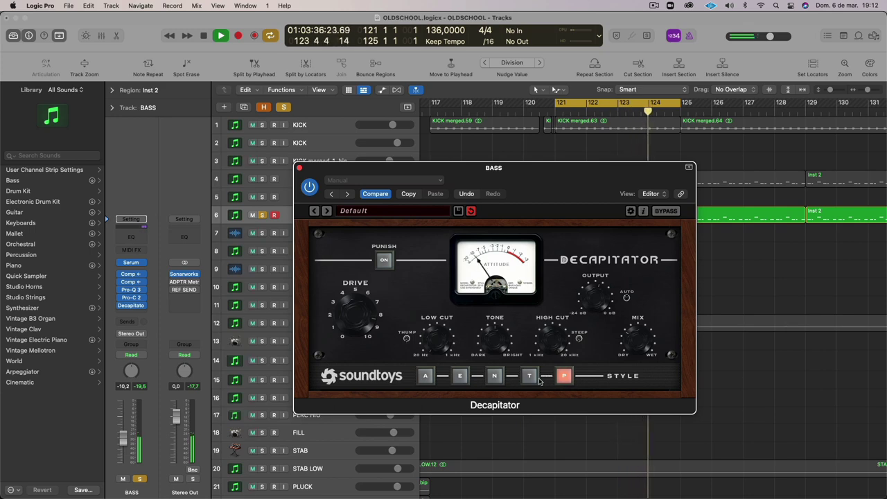
pyautogui.click(545, 379)
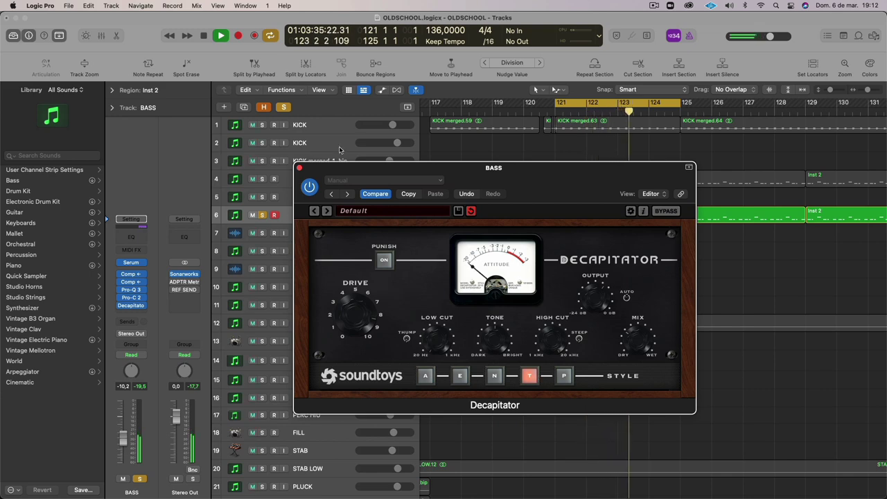
# - Uncover the track list, solo only the BASS on track 4 in place of track 6, and play it
pyautogui.moveTo(478, 168); pyautogui.dragTo(499, 259)
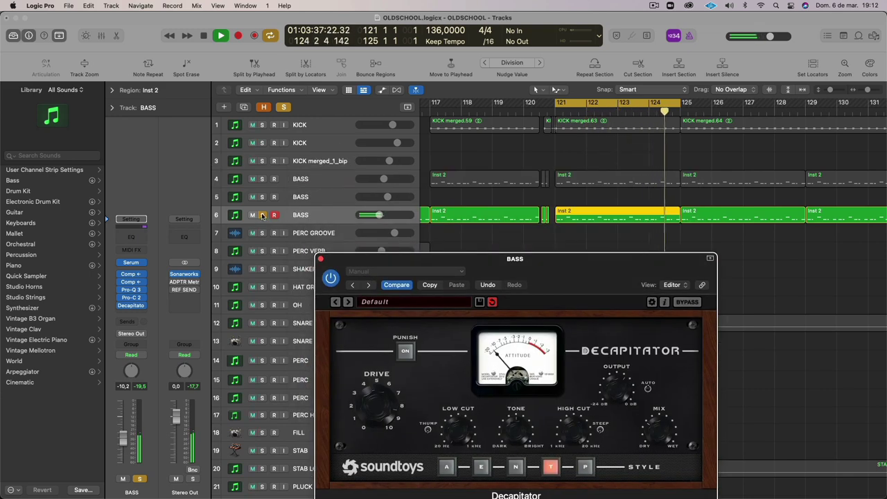
pyautogui.press('space')
pyautogui.click(262, 215)
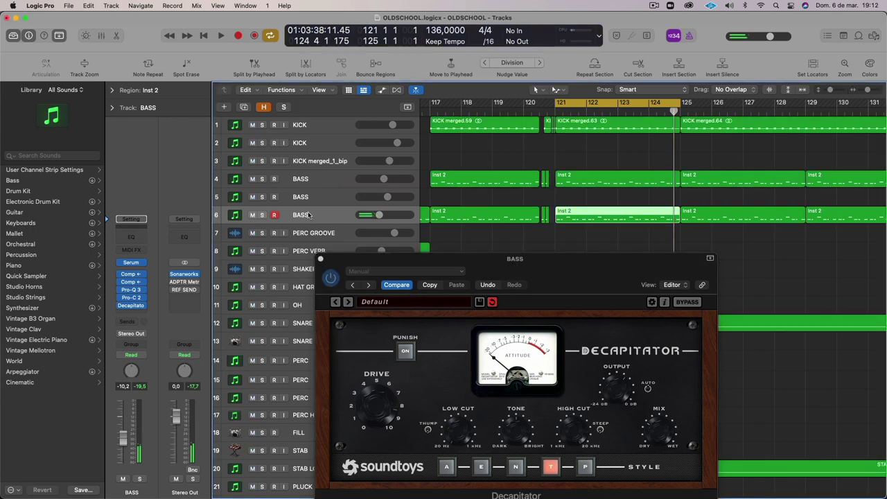
pyautogui.click(262, 178)
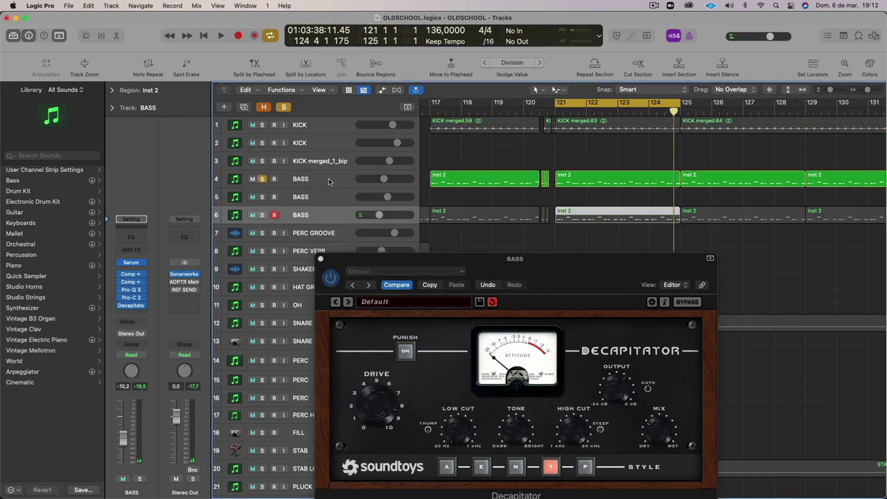
pyautogui.click(262, 215)
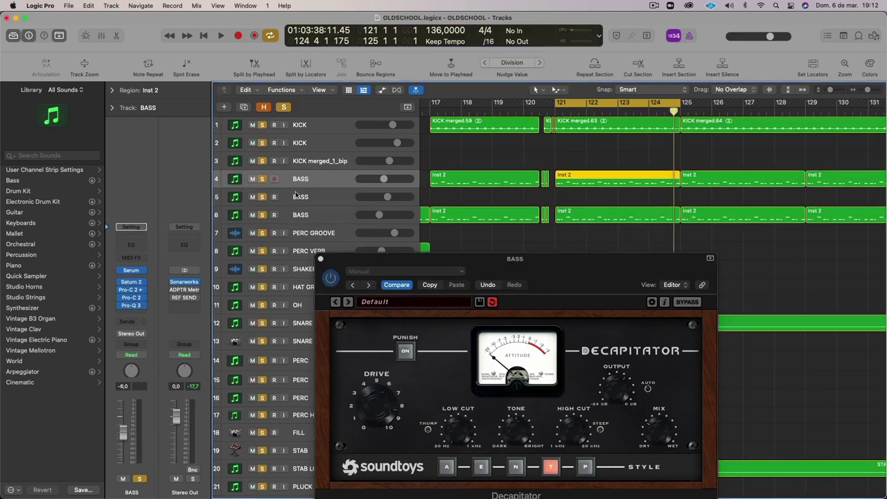
pyautogui.click(262, 216)
pyautogui.click(263, 179)
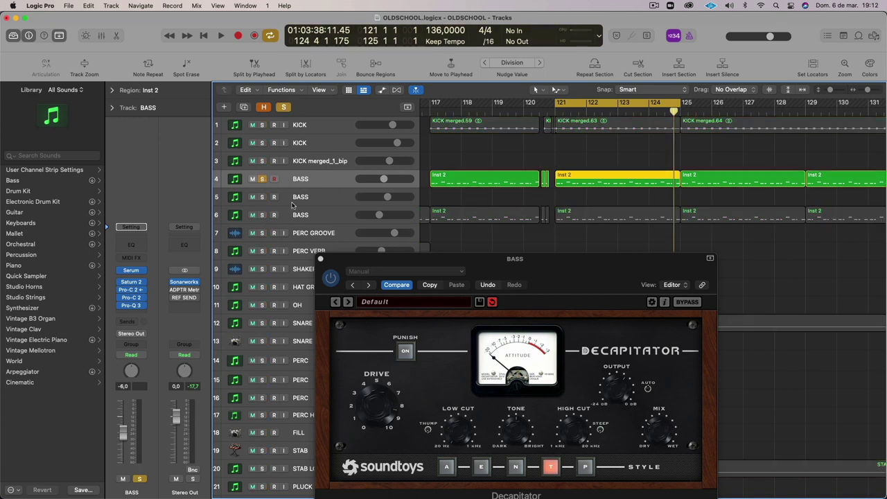
pyautogui.press('space')
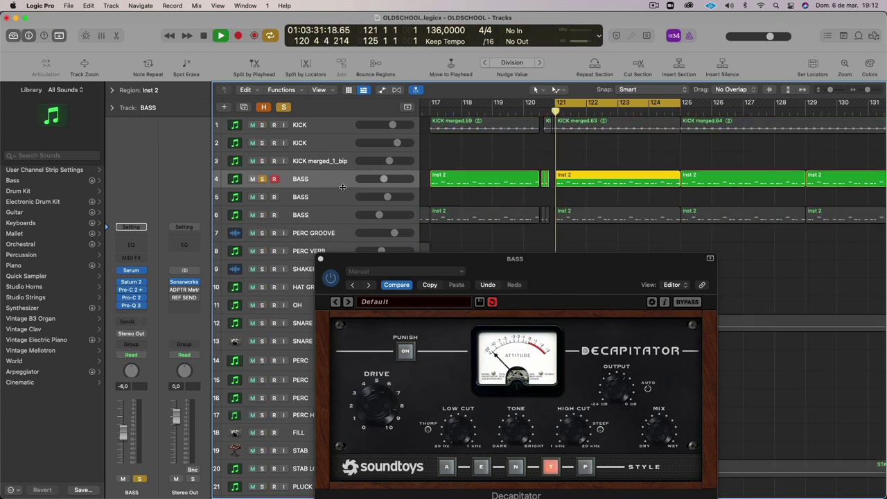
# - Solo the BASS on track 6 together with the one on track 4, and select track 6
pyautogui.click(262, 215)
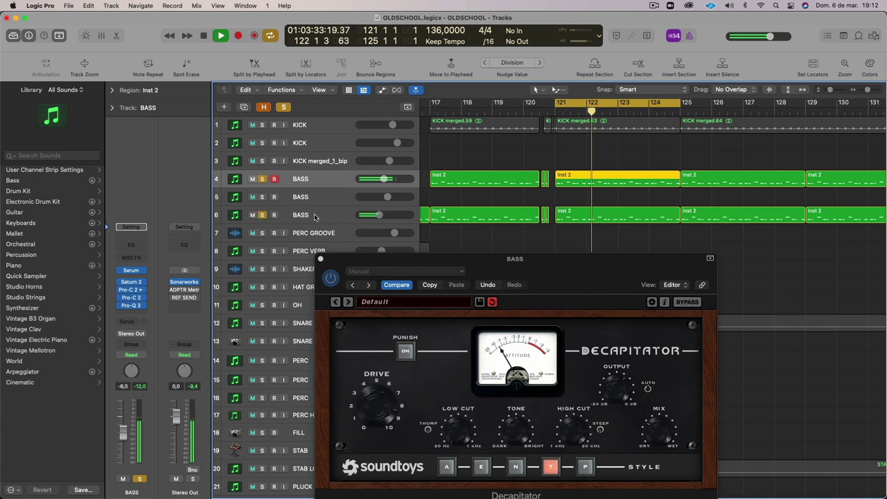
pyautogui.click(316, 216)
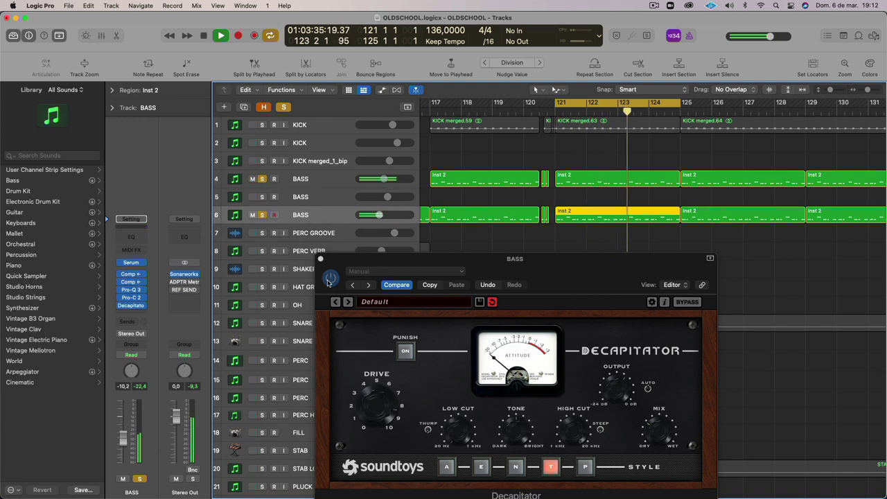
pyautogui.click(409, 269)
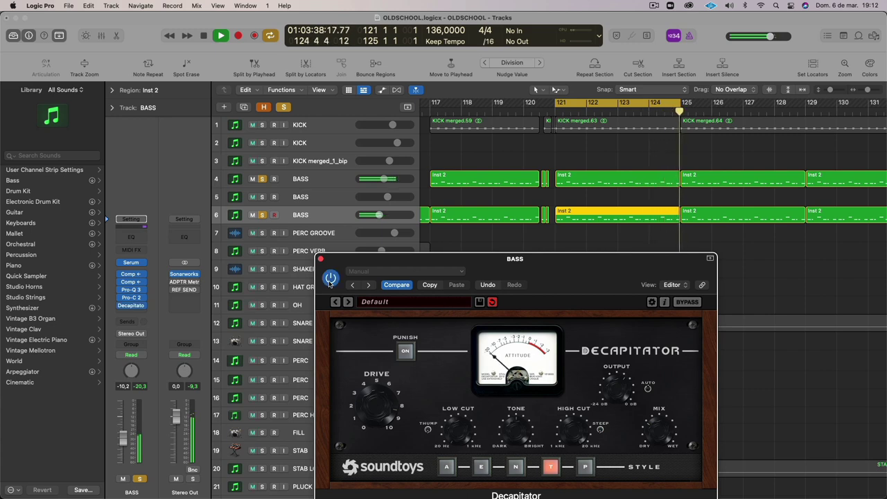
pyautogui.moveTo(363, 265)
pyautogui.mouseDown()
pyautogui.moveTo(359, 173)
pyautogui.moveTo(351, 265)
pyautogui.mouseUp()
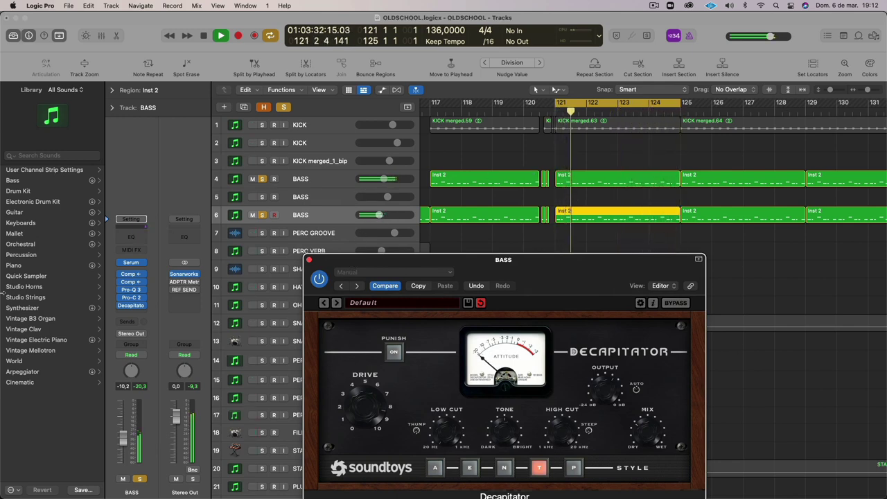
# - Insert a Pro-Q 3 after Decapitator on the BASS channel of track 6
pyautogui.click(142, 313)
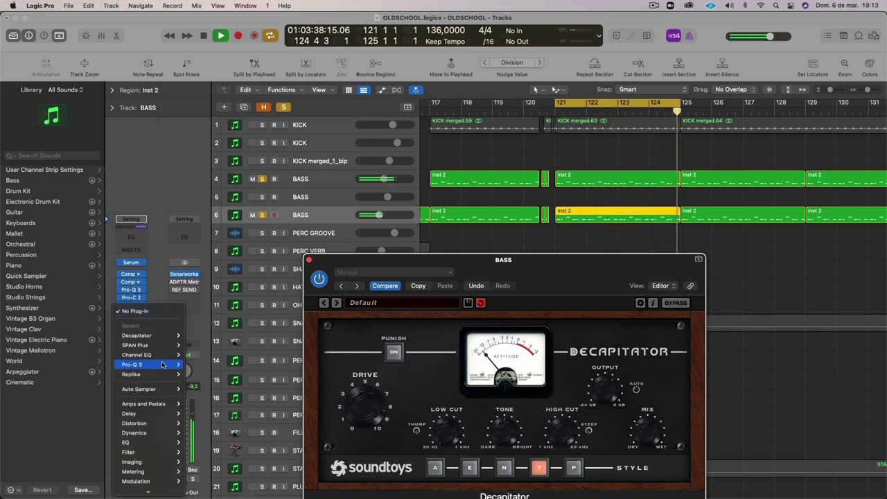
pyautogui.moveTo(162, 365)
pyautogui.click(207, 365)
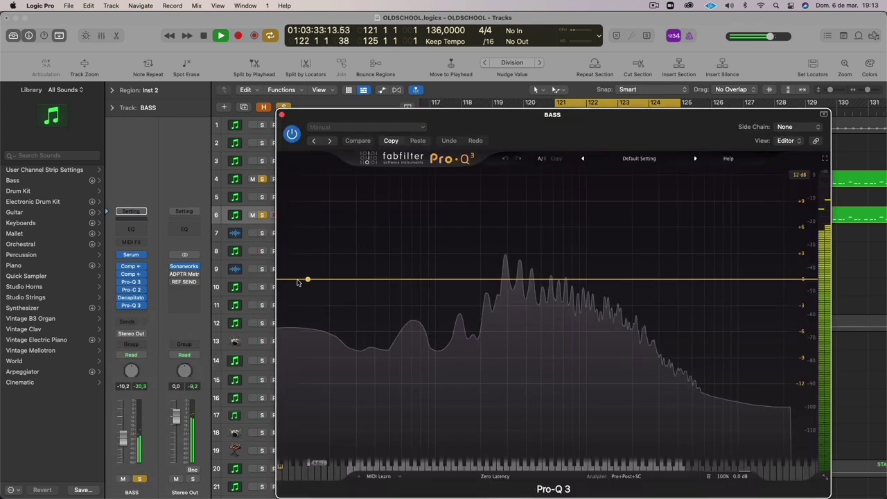
# - Add an 18 dB/oct low cut in Pro-Q 3 on the track 6 BASS and raise it to about 122 Hz
pyautogui.click(293, 280)
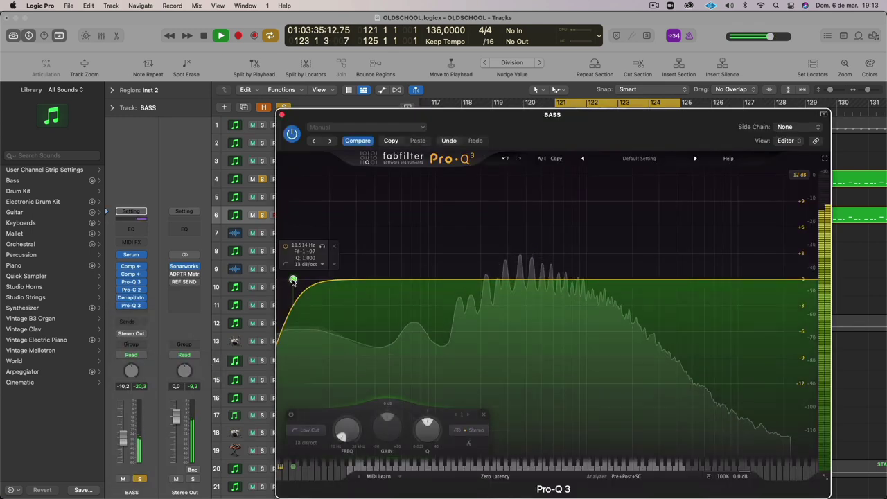
pyautogui.moveTo(293, 280); pyautogui.dragTo(355, 282)
pyautogui.moveTo(355, 281); pyautogui.dragTo(446, 279)
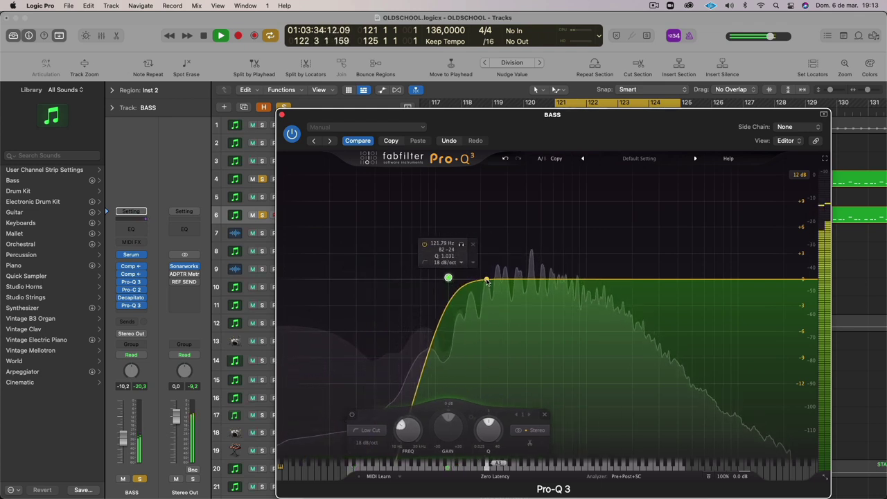
# - Set the Pro-Q 3 side chain source to the instrument channel BASS (Inst 1)
pyautogui.click(783, 126)
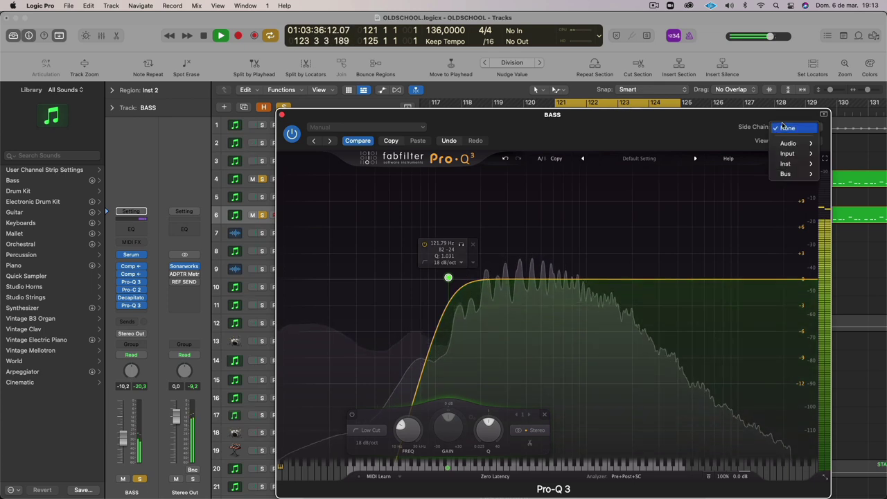
pyautogui.moveTo(797, 179)
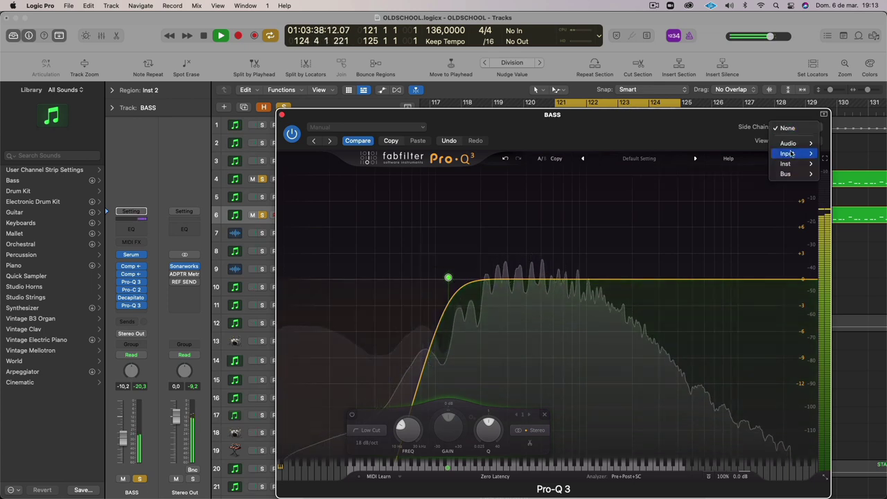
pyautogui.moveTo(790, 145)
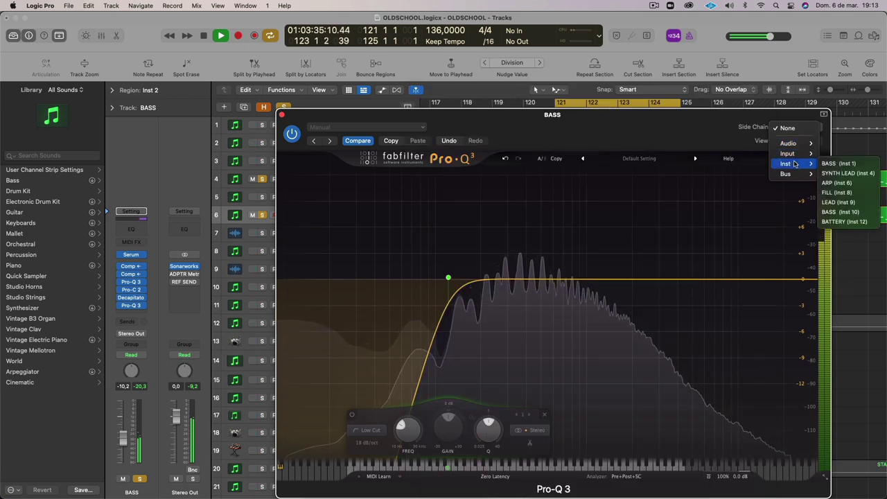
pyautogui.click(864, 164)
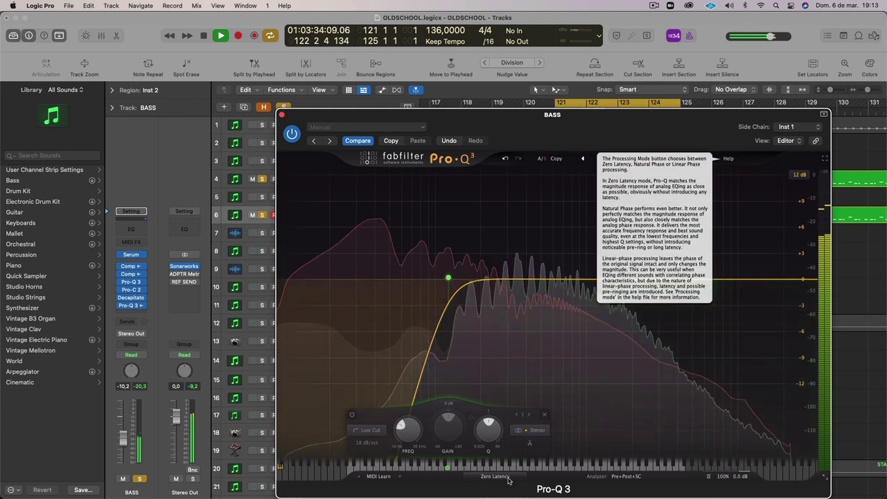
# - Run EQ Match with Side Chain as the reference and generate the matching EQ bands
pyautogui.click(626, 477)
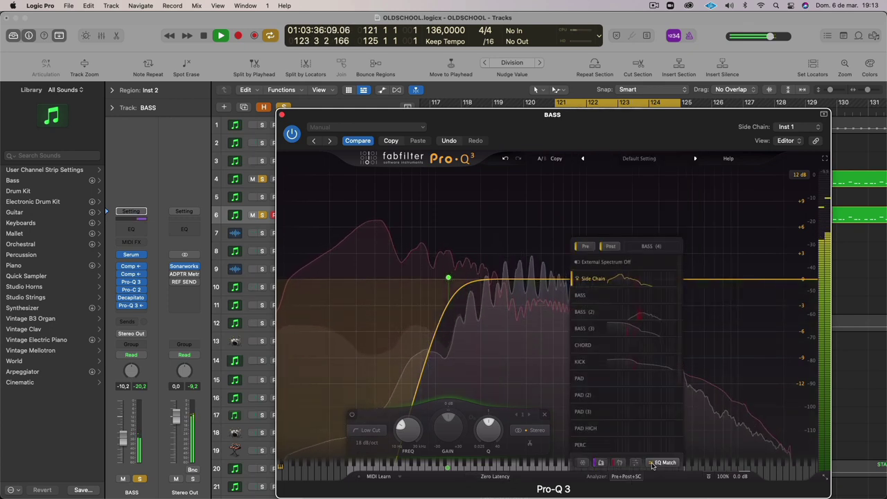
pyautogui.click(665, 463)
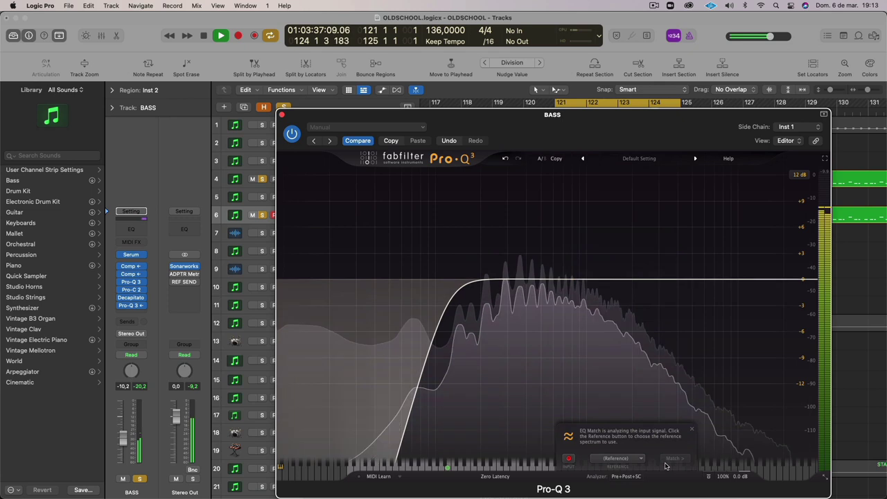
pyautogui.click(623, 460)
pyautogui.click(628, 421)
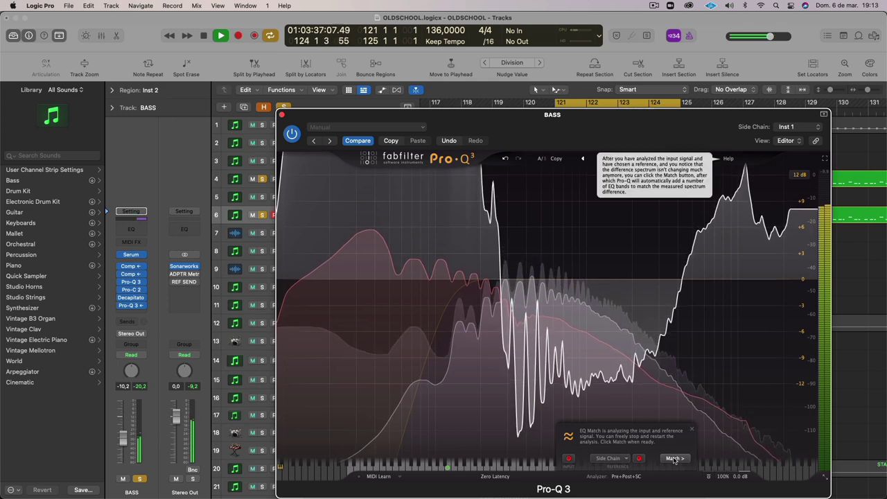
pyautogui.click(674, 459)
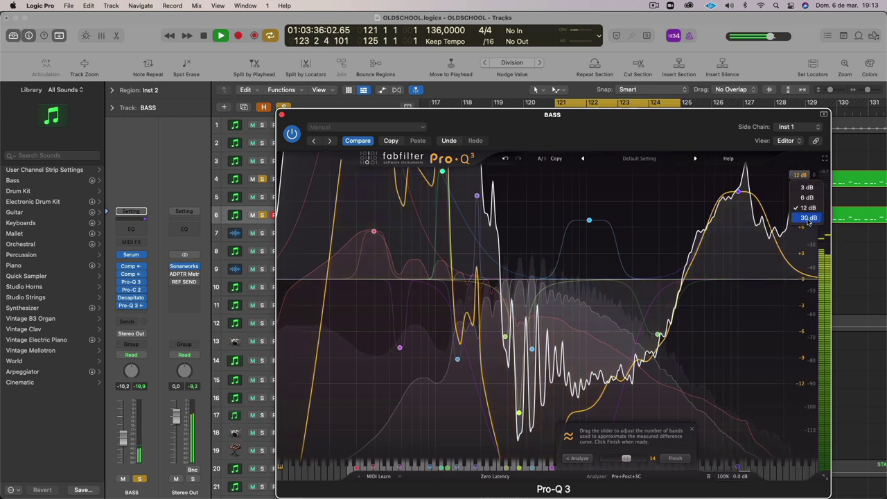
# - Set the EQ display range to 30 dB, reduce the gain scale to 62%, and stop playback
pyautogui.click(808, 219)
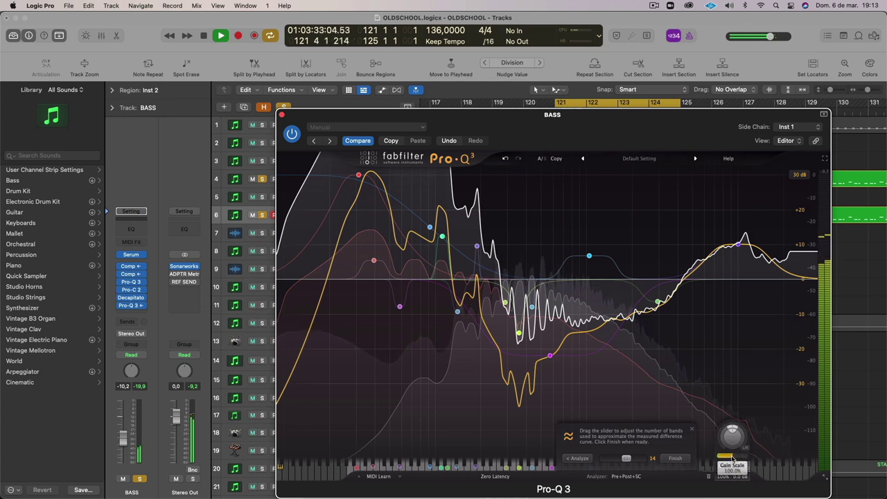
pyautogui.moveTo(733, 460); pyautogui.dragTo(707, 458)
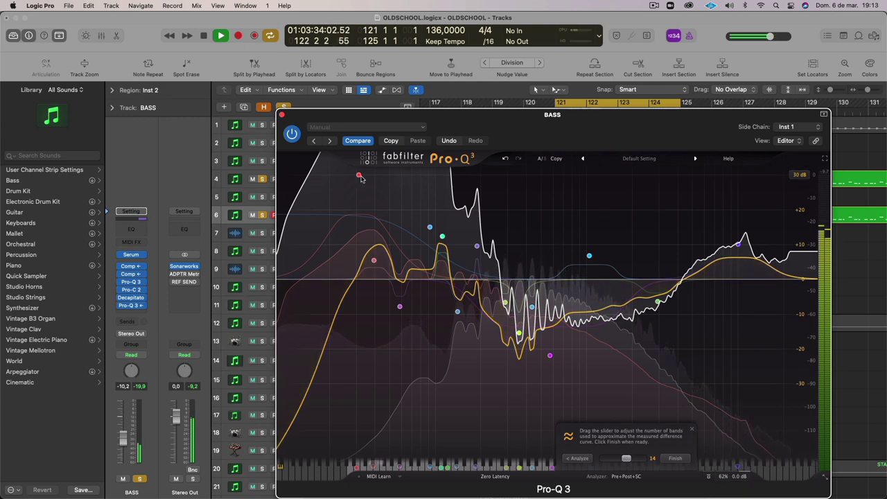
pyautogui.click(448, 279)
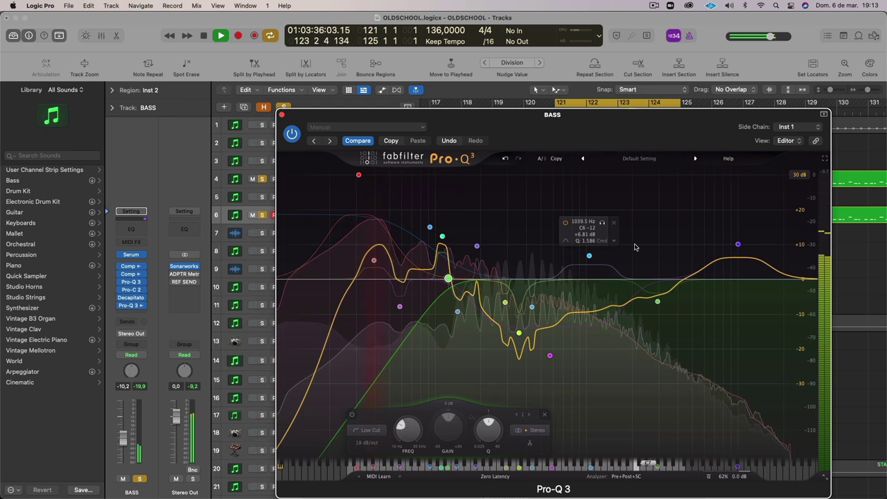
pyautogui.press('space')
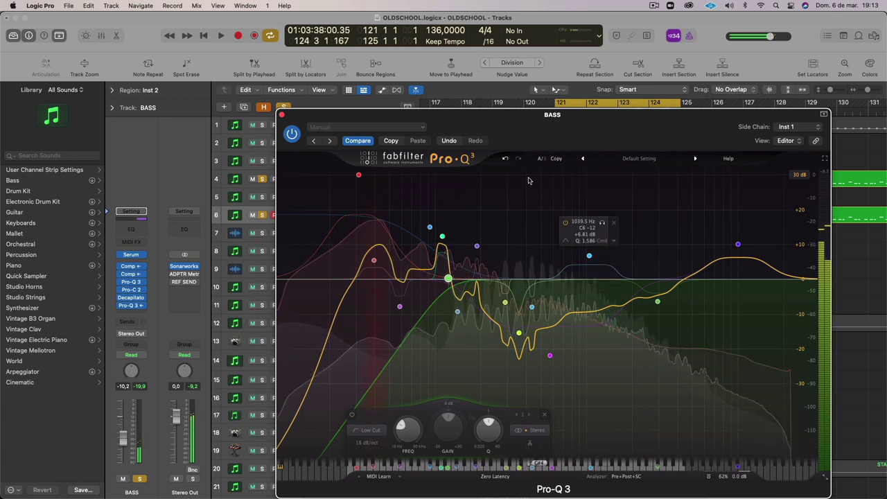
pyautogui.click(626, 477)
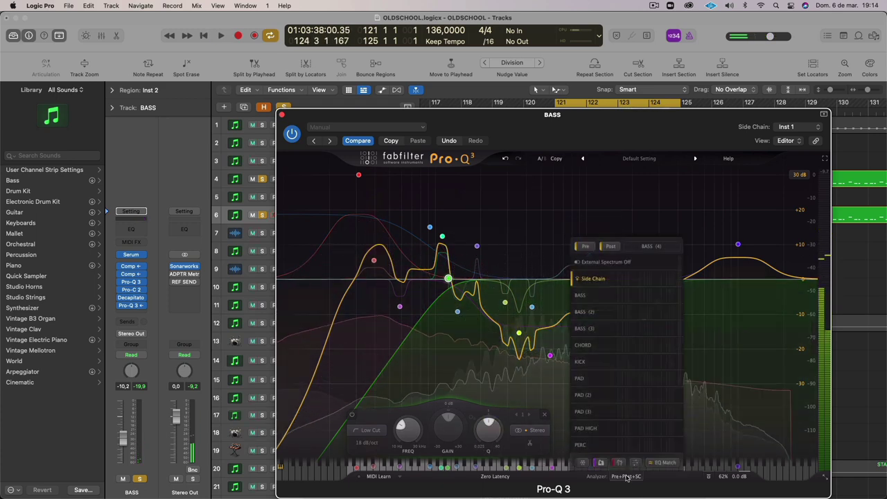
pyautogui.click(441, 375)
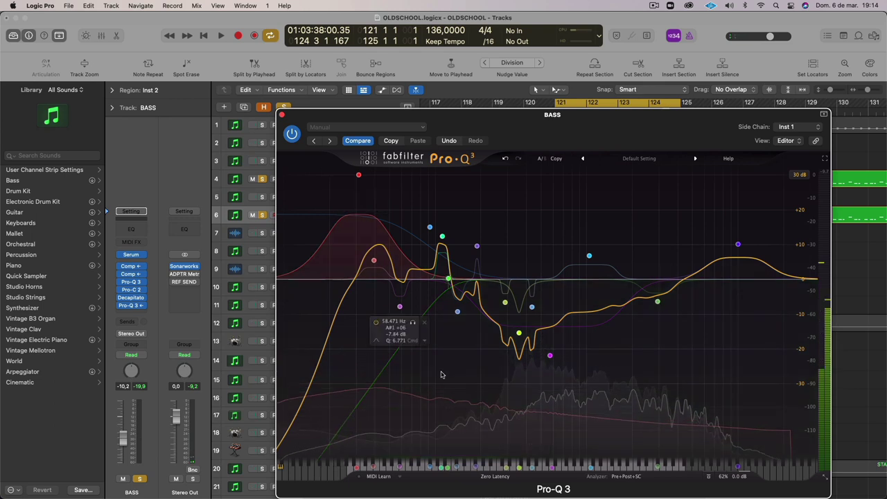
# - Delete the low cut and the 31 Hz bell band, and bring the low shelf's gain down to the zero line
pyautogui.click(449, 279)
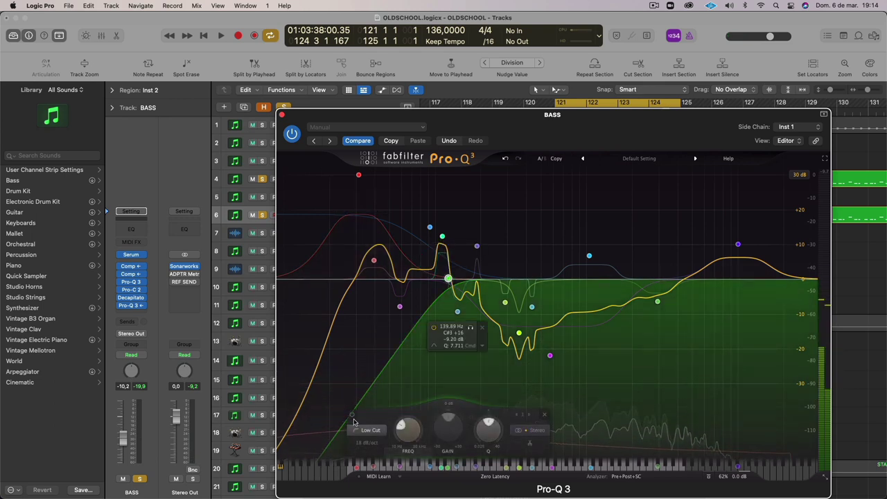
pyautogui.click(367, 430)
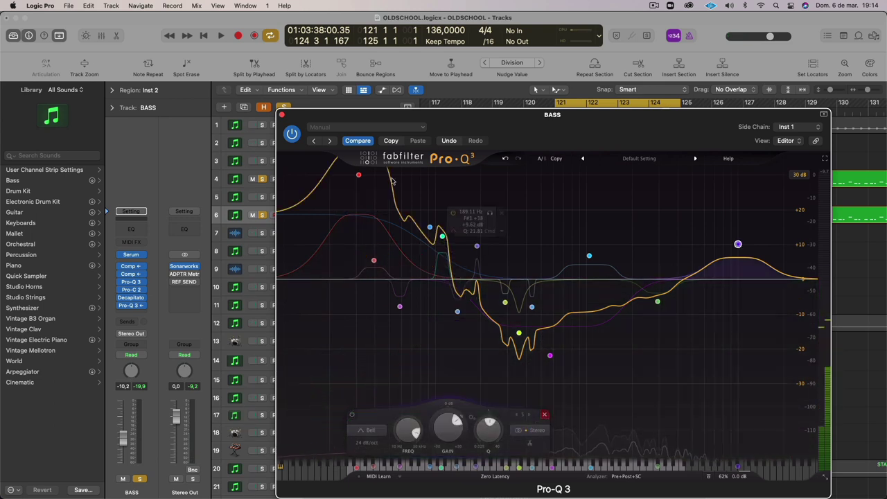
pyautogui.click(358, 175)
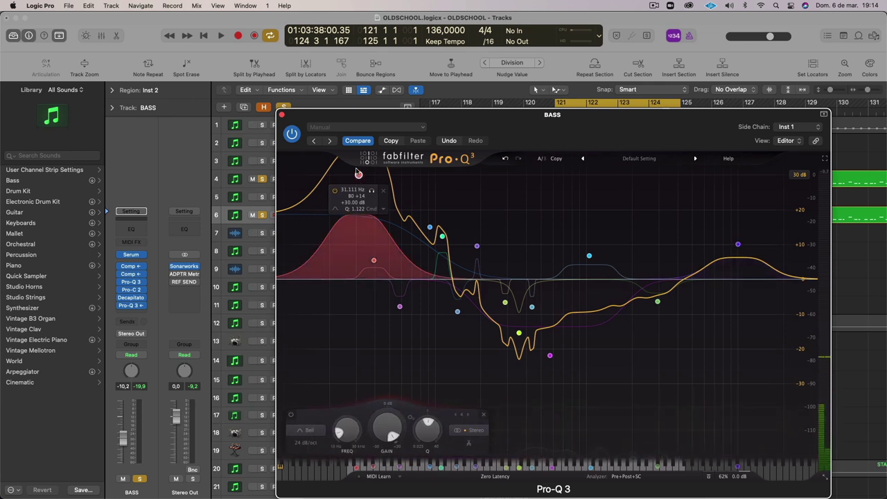
pyautogui.click(484, 417)
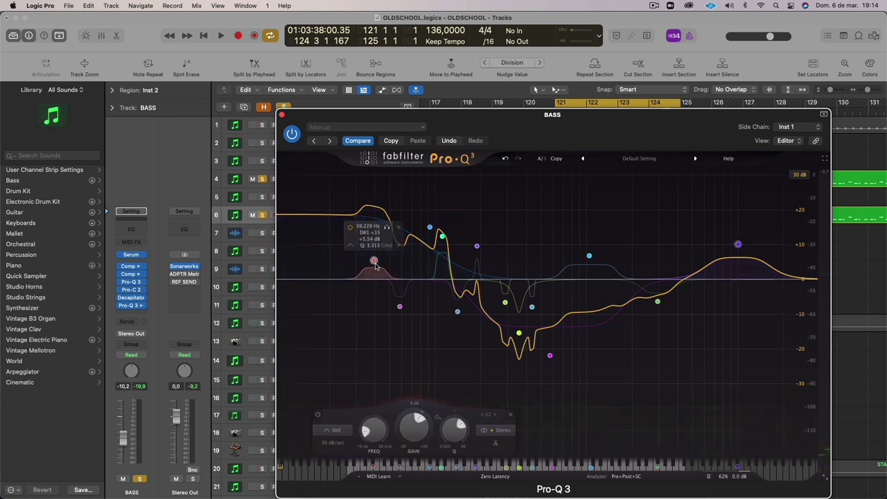
pyautogui.moveTo(435, 231); pyautogui.dragTo(422, 281)
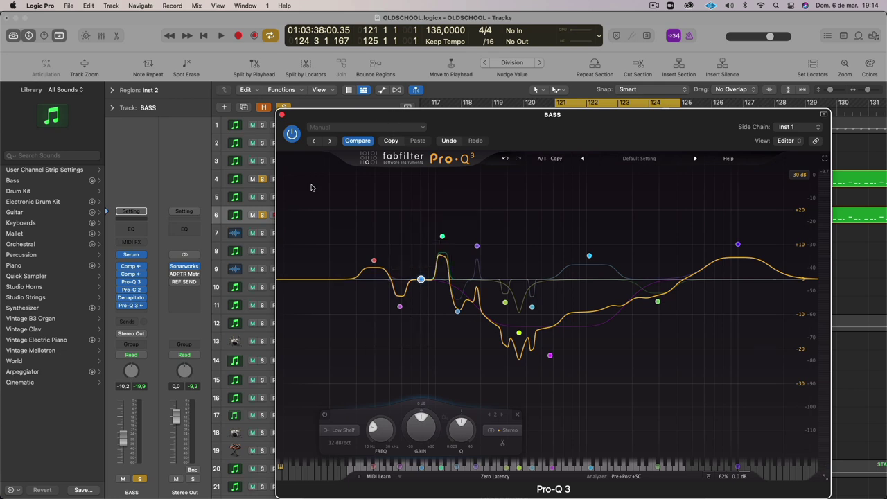
# - Select all the EQ bands, adjust their gains together into a shallow, inverted curve, and play the loop
pyautogui.moveTo(311, 187); pyautogui.dragTo(815, 406)
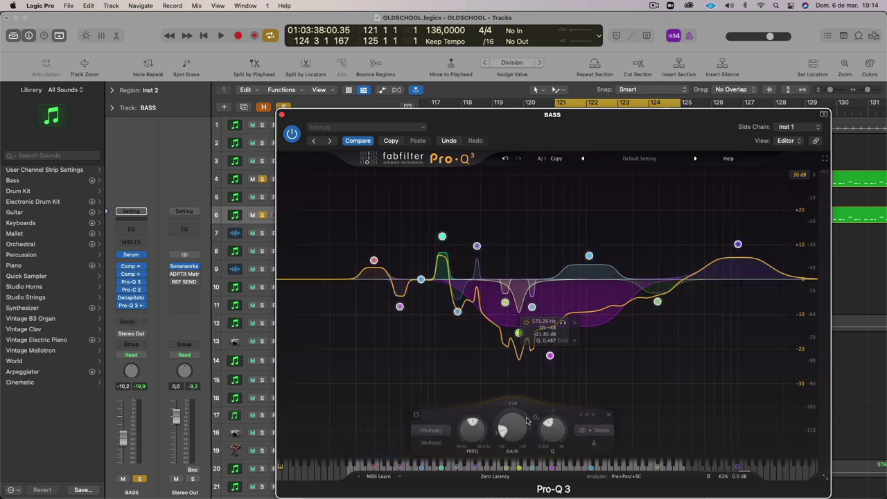
pyautogui.moveTo(527, 421); pyautogui.dragTo(511, 362)
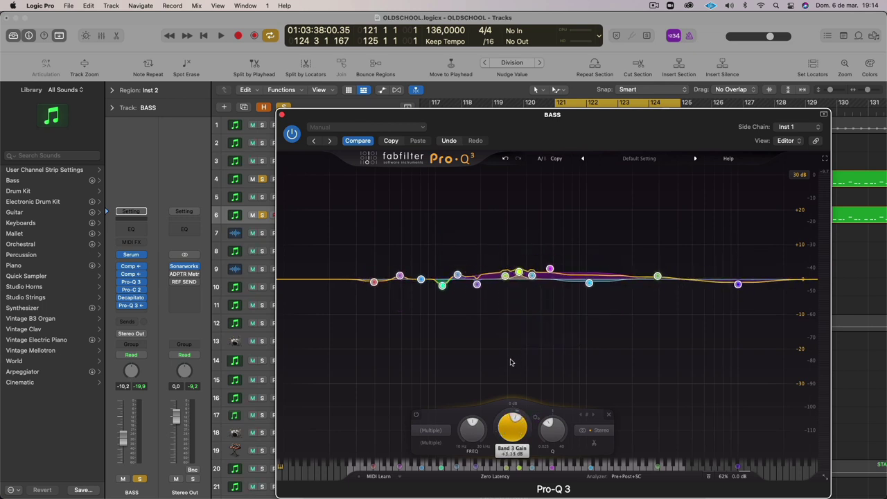
pyautogui.click(550, 269)
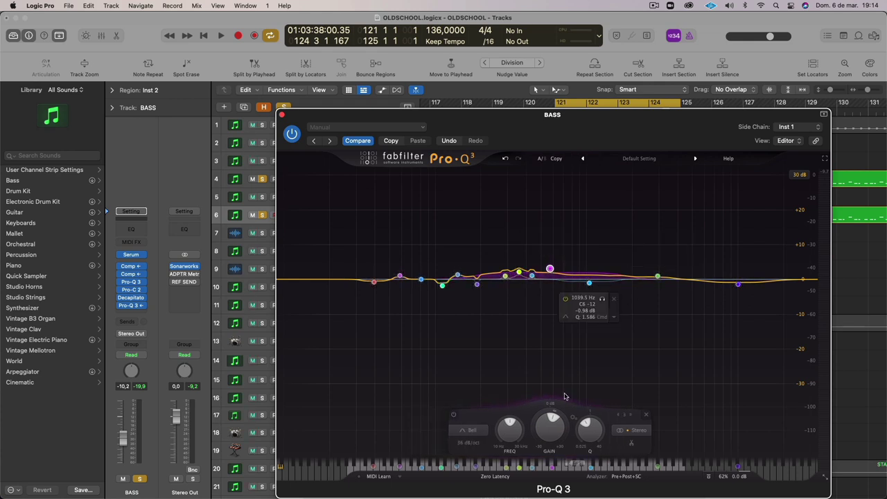
pyautogui.press('space')
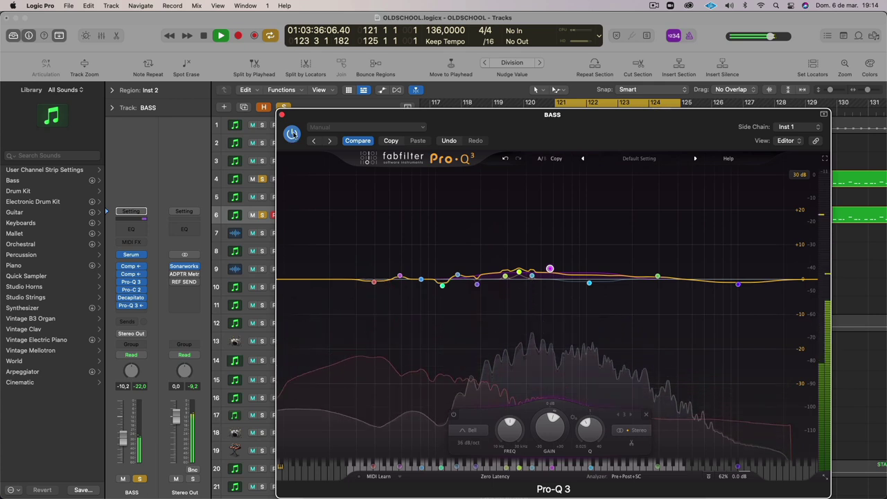
# - Move the Pro-Q 3 window down off the track list, dismiss the system overload alert, and close the Decapitator window
pyautogui.moveTo(321, 147); pyautogui.dragTo(335, 317)
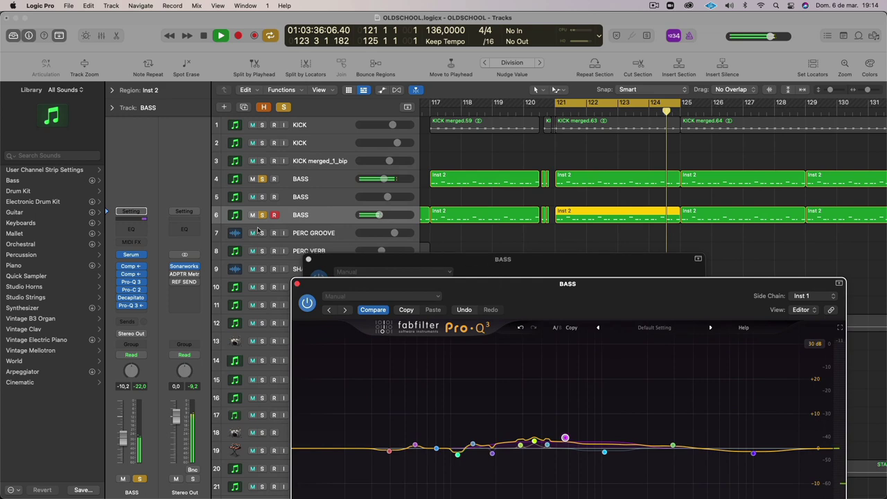
pyautogui.moveTo(473, 268); pyautogui.dragTo(229, 231)
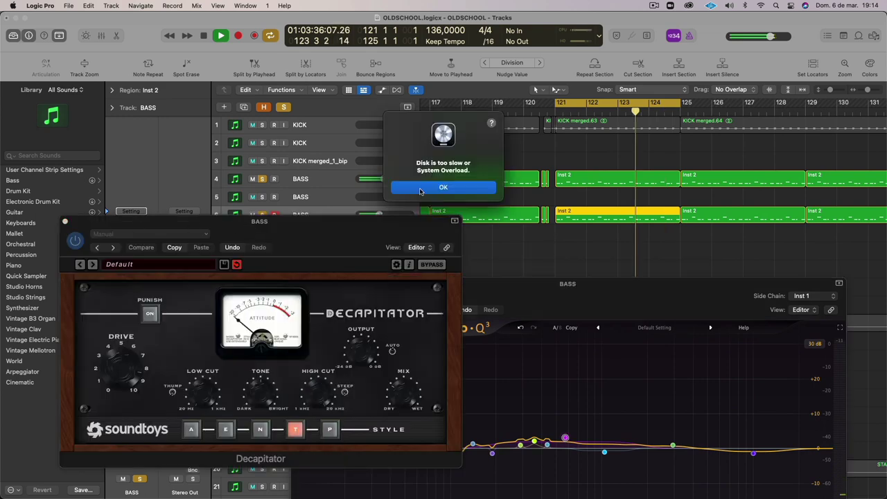
pyautogui.click(420, 191)
pyautogui.click(66, 221)
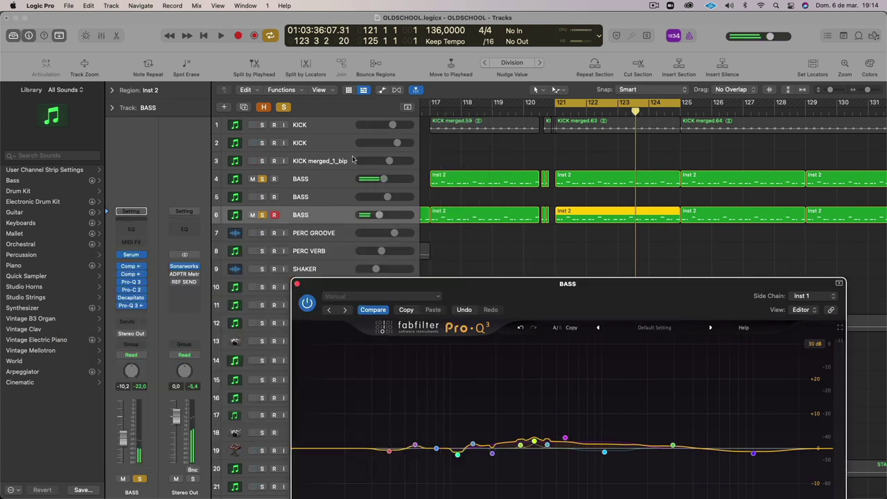
# - Move the Pro-Q 3 window back up, replay the two soloed basses, and dismiss the overload alert
pyautogui.click(321, 220)
pyautogui.moveTo(502, 301); pyautogui.dragTo(459, 115)
pyautogui.press('space')
pyautogui.press('Return')
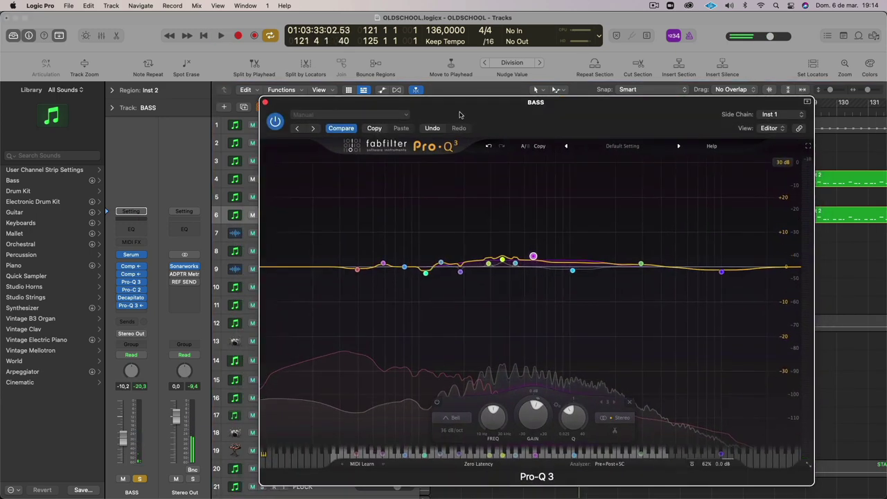
pyautogui.press('space')
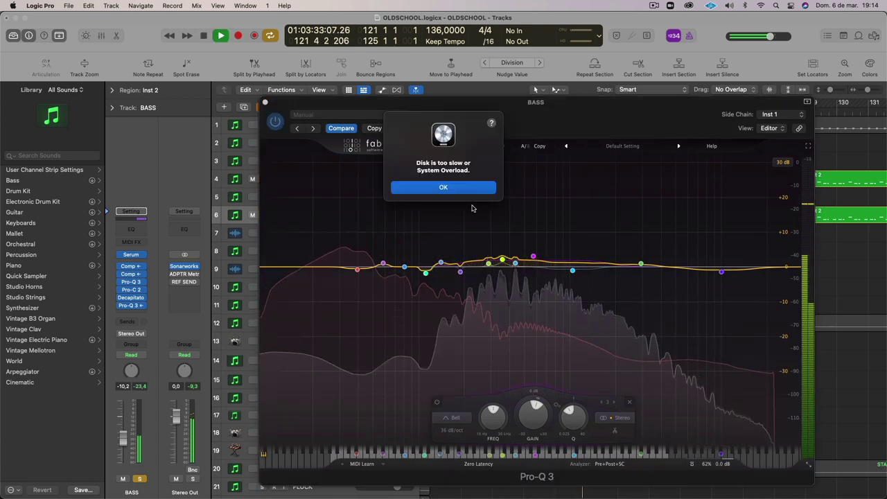
pyautogui.press('Return')
# - Add a new 12 dB/oct low cut in Pro-Q 3, raise it to just below the midrange bands, and close the plug-in
pyautogui.click(274, 268)
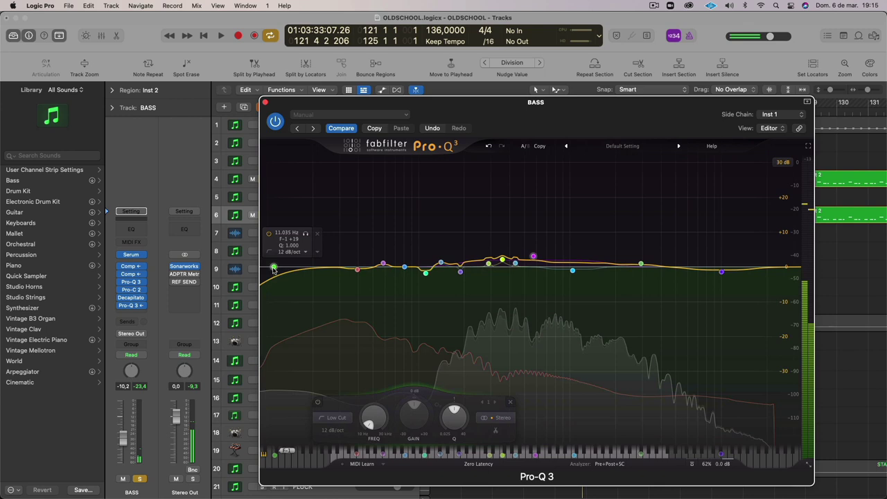
pyautogui.moveTo(273, 268); pyautogui.dragTo(478, 269)
pyautogui.click(265, 104)
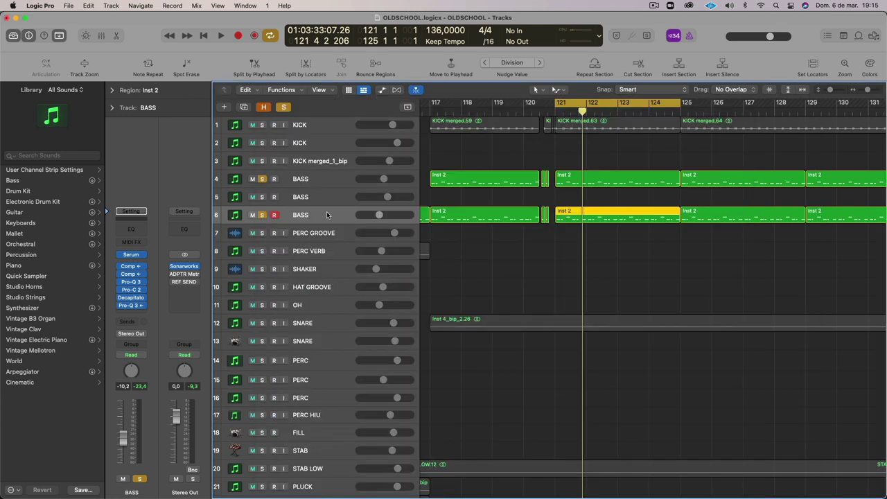
# - Turn off solo on both BASS tracks and play the loop with the full mix
pyautogui.click(263, 180)
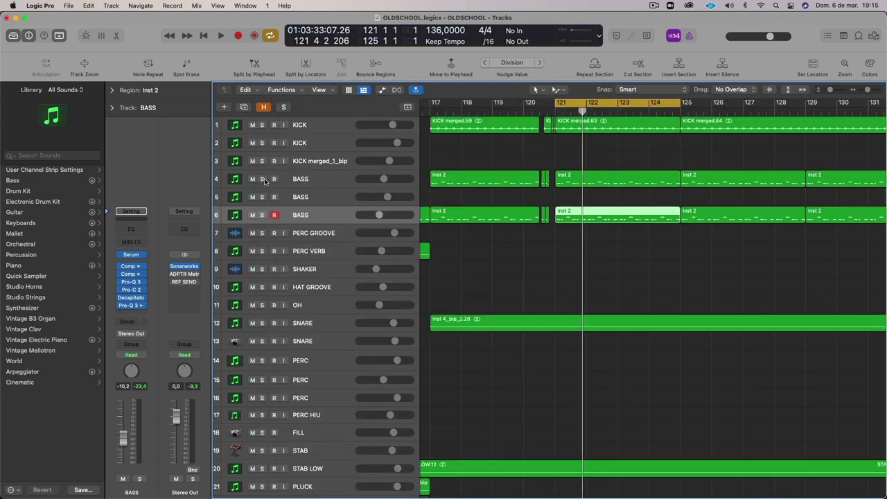
pyautogui.click(540, 265)
pyautogui.press('space')
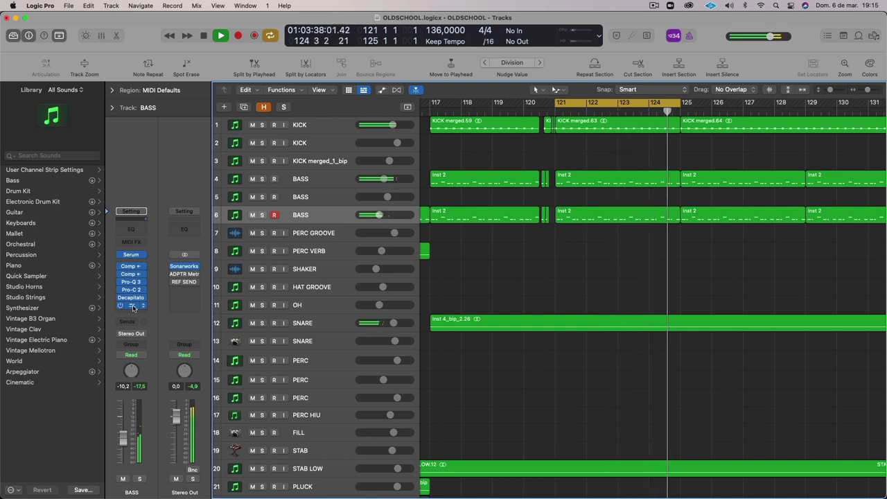
# - Select the BASS on track 6 and solo it briefly during playback to compare it with the full mix
pyautogui.click(314, 216)
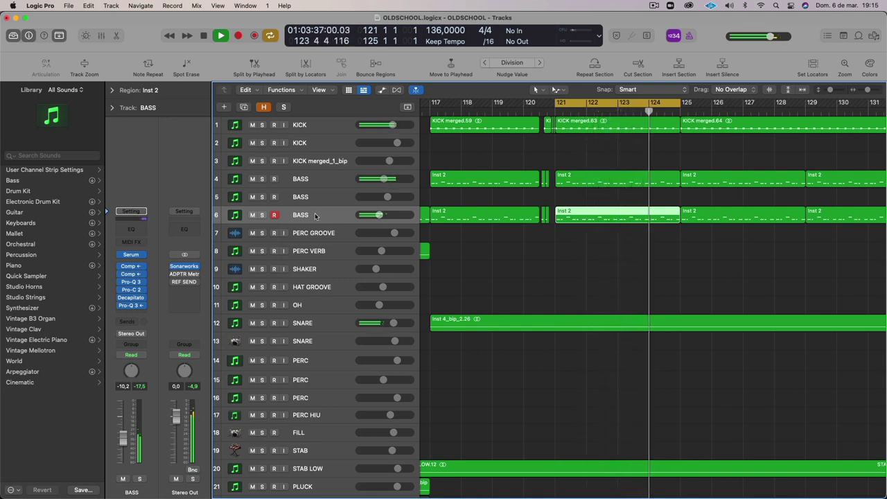
pyautogui.hscroll(-5, 550, 208)
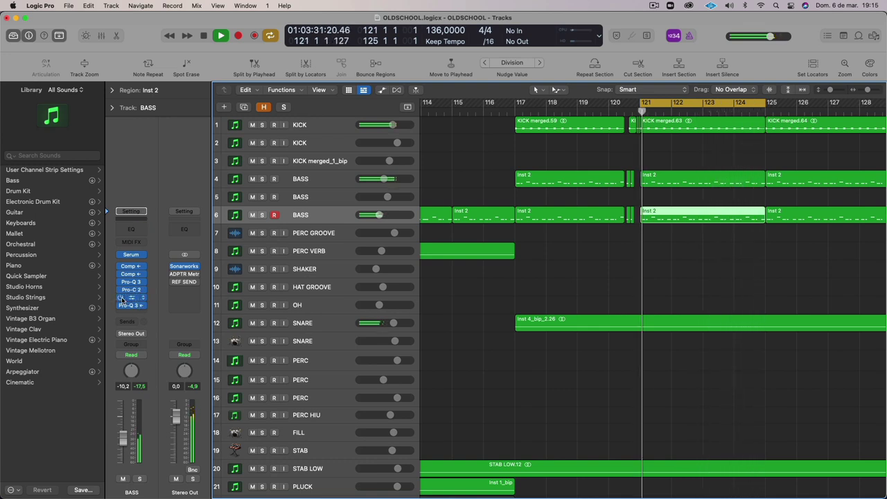
pyautogui.click(263, 215)
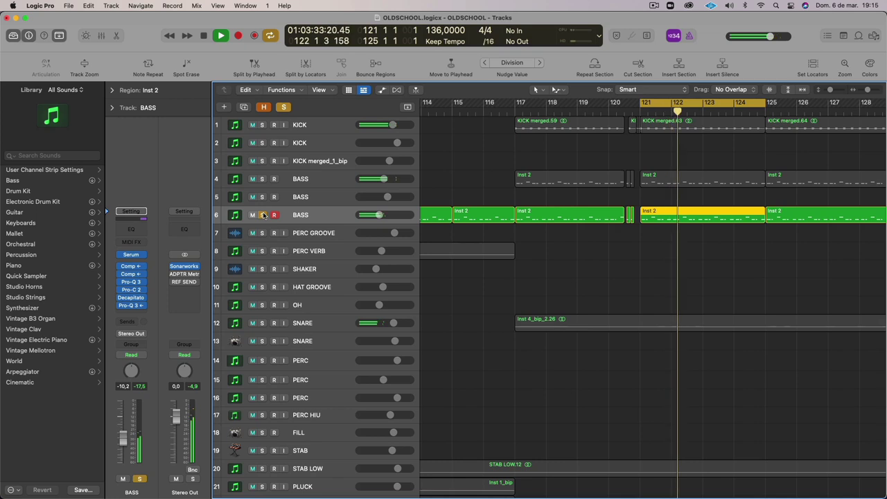
pyautogui.click(263, 215)
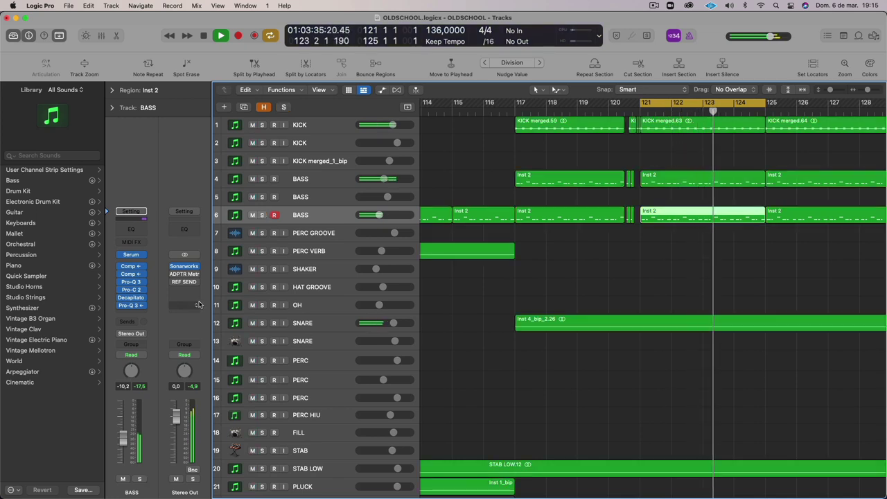